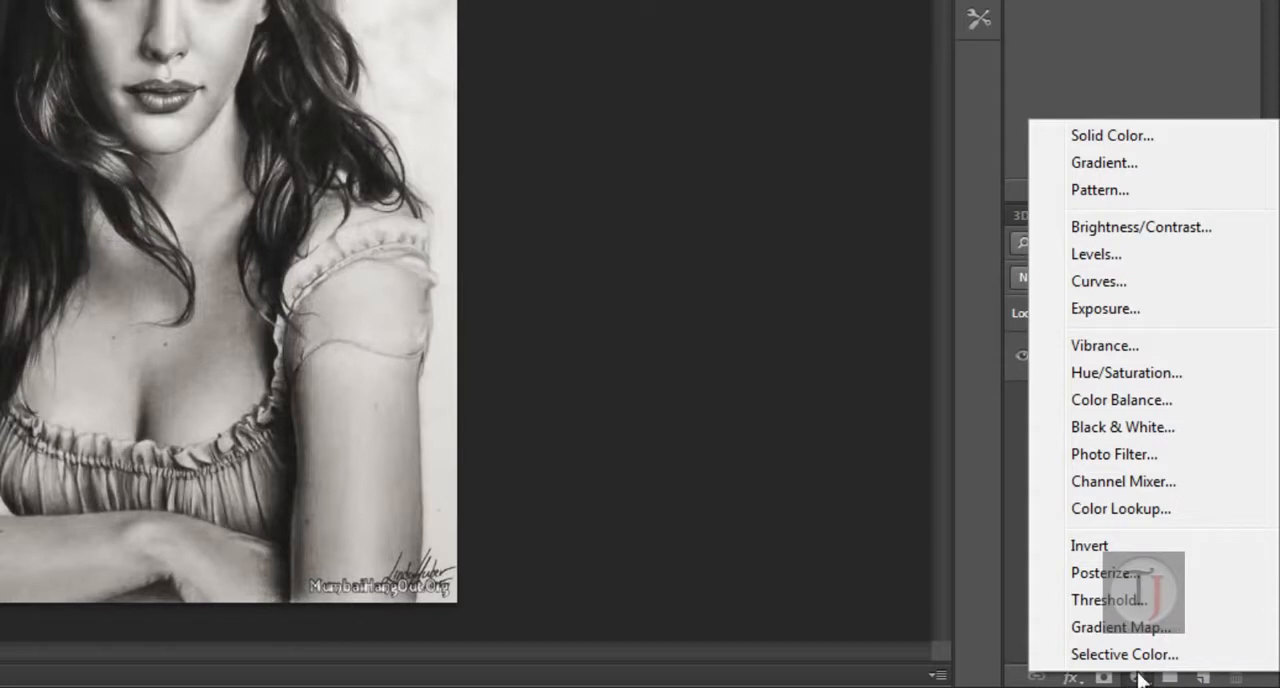
# Step: Add a Hue/Saturation adjustment layer with Colorize enabled, hue 136, saturation 47 and lightness -10
pyautogui.click(1128, 380)
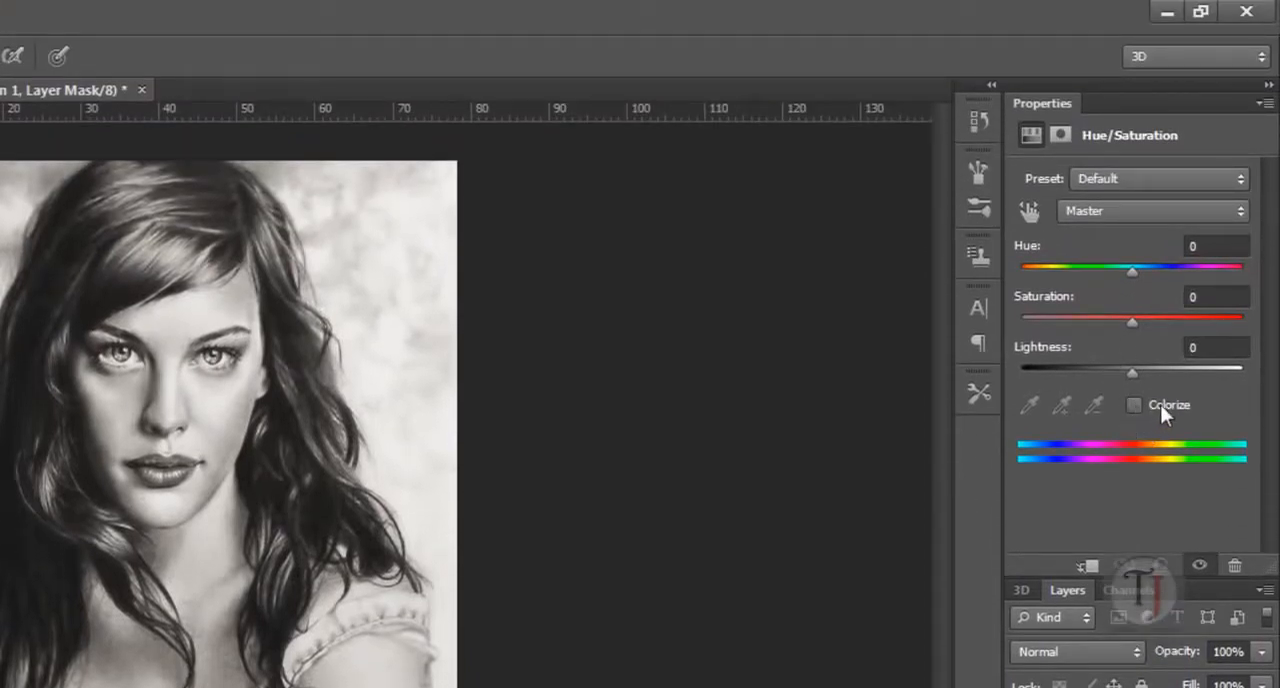
pyautogui.click(1130, 404)
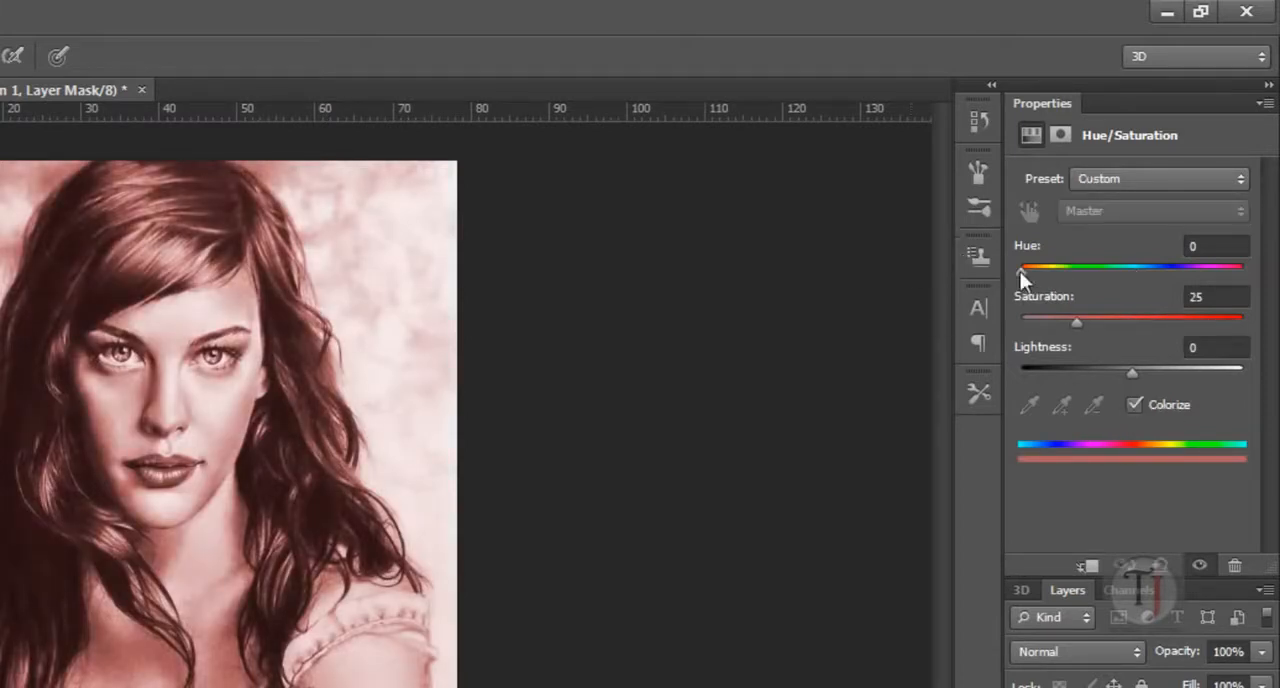
pyautogui.moveTo(1021, 271); pyautogui.dragTo(1193, 323)
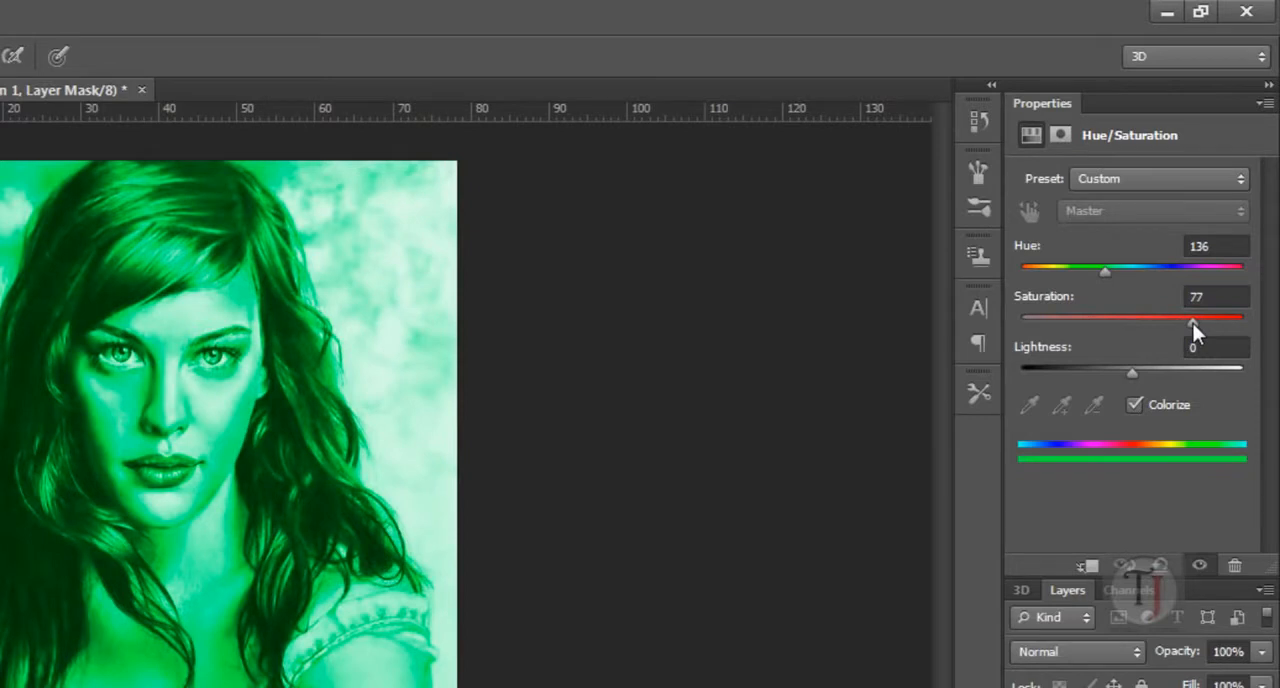
pyautogui.moveTo(1193, 323); pyautogui.dragTo(980, 350)
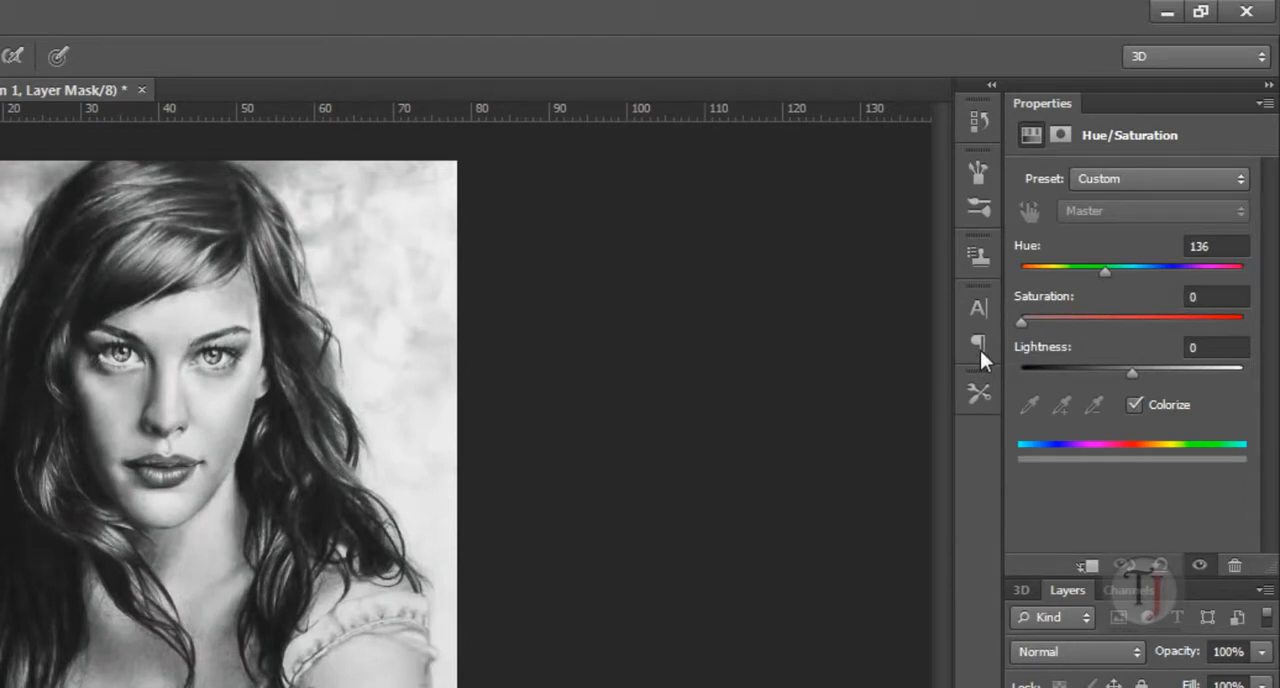
pyautogui.moveTo(1065, 328); pyautogui.dragTo(1075, 388)
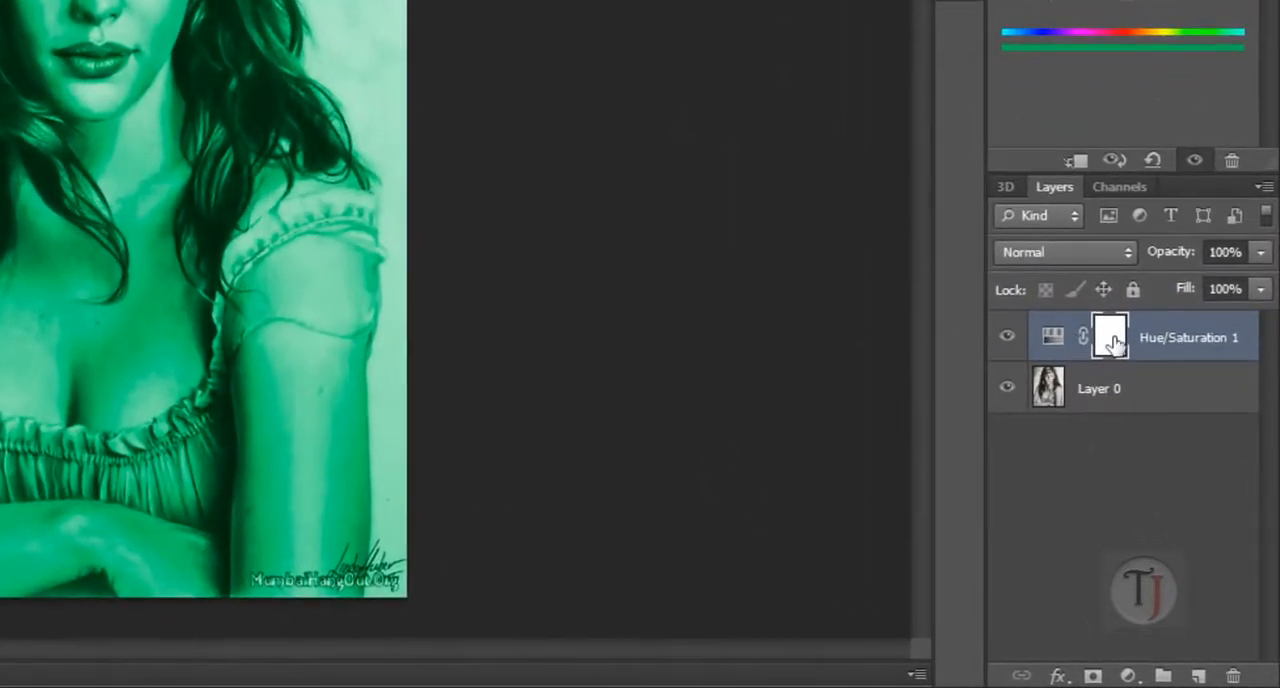
# Step: Invert the Hue/Saturation 1 layer mask to black and make white the foreground color for the brush
pyautogui.click(1168, 476)
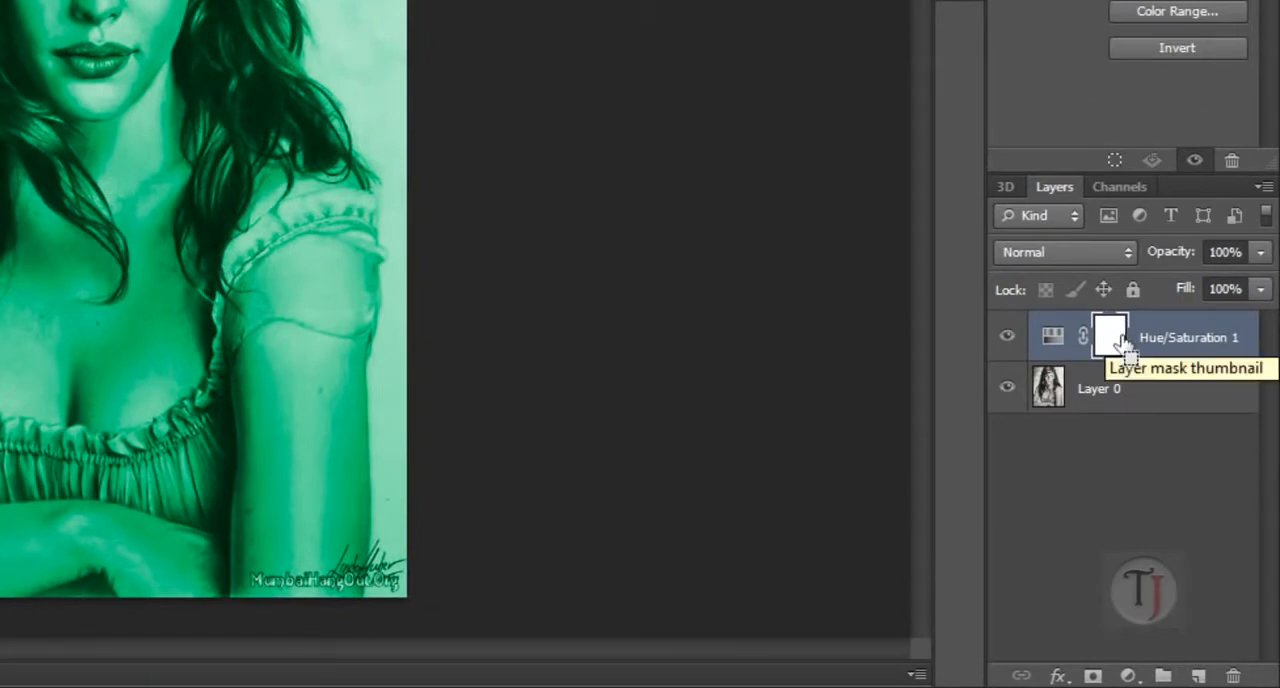
pyautogui.hotkey('ctrl', 'i')
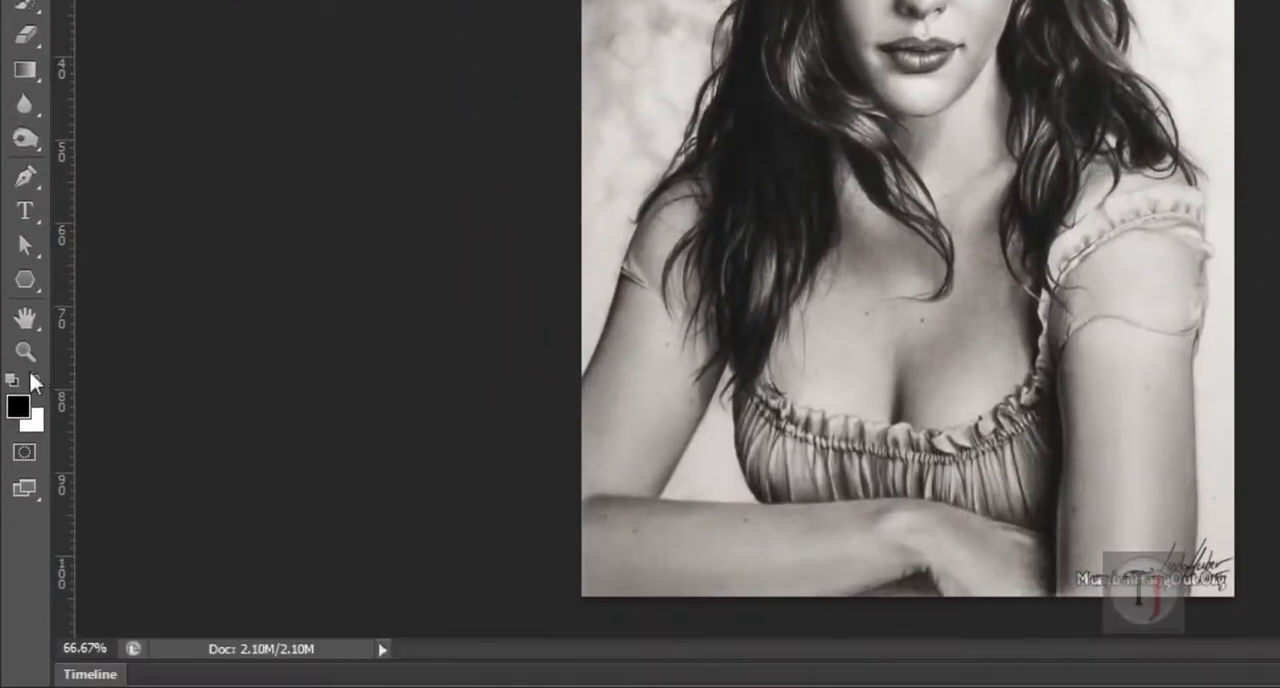
pyautogui.click(35, 378)
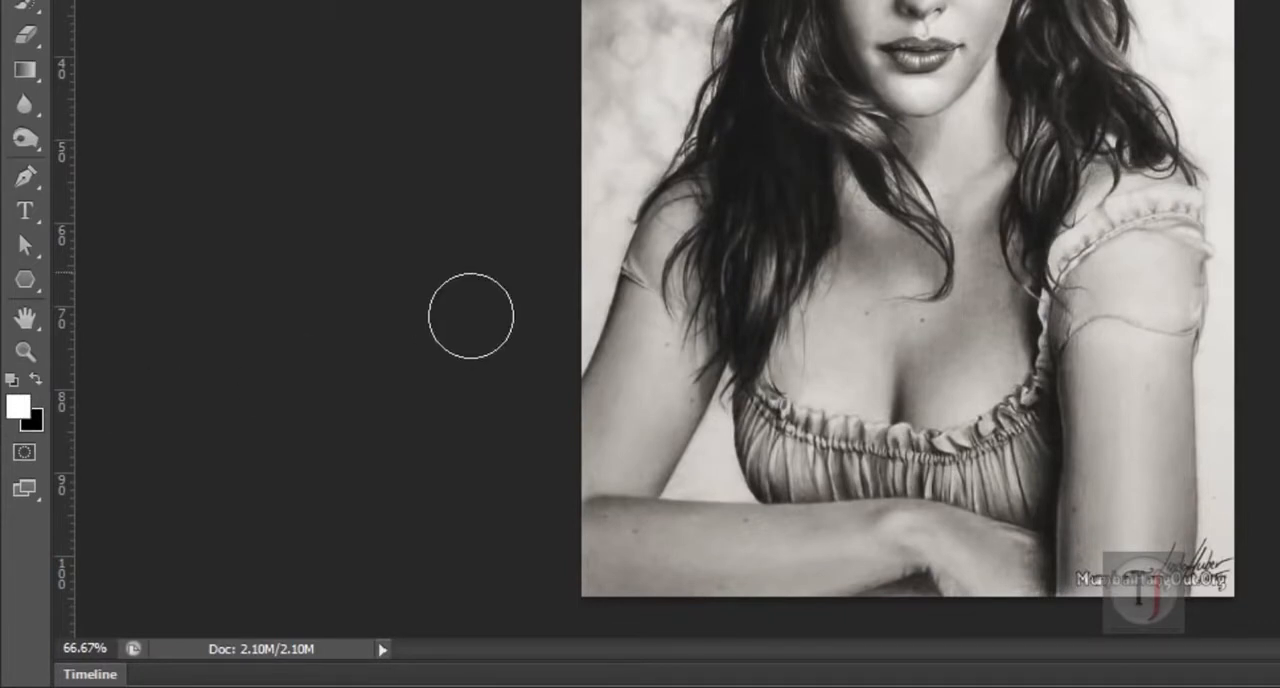
pyautogui.press('d')
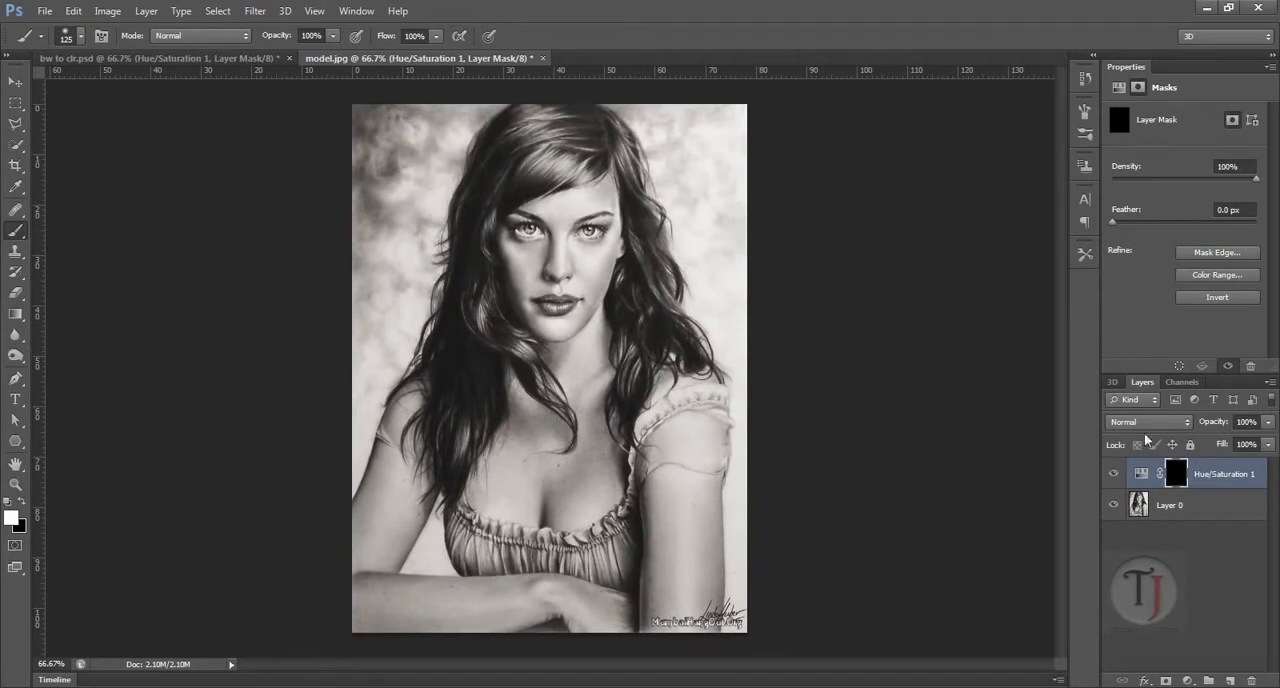
# Step: Paint white on the mask over one side of the face with a 70 px brush, and set the adjustment's hue to 30
pyautogui.press('[')
pyautogui.press('[')
pyautogui.press('[')
pyautogui.press('[')
pyautogui.moveTo(594, 282)
pyautogui.mouseDown()
pyautogui.moveTo(591, 258)
pyautogui.moveTo(568, 290)
pyautogui.moveTo(560, 240)
pyautogui.moveTo(600, 210)
pyautogui.moveTo(576, 222)
pyautogui.moveTo(584, 279)
pyautogui.mouseUp()
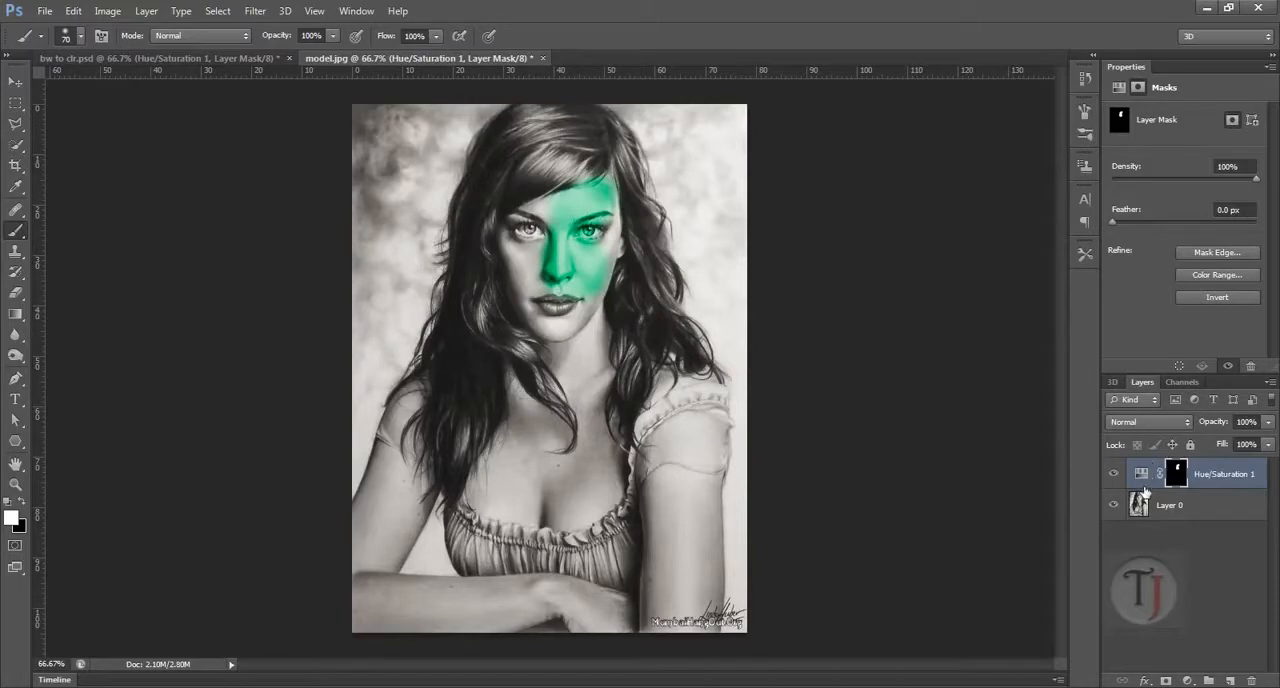
pyautogui.click(1145, 475)
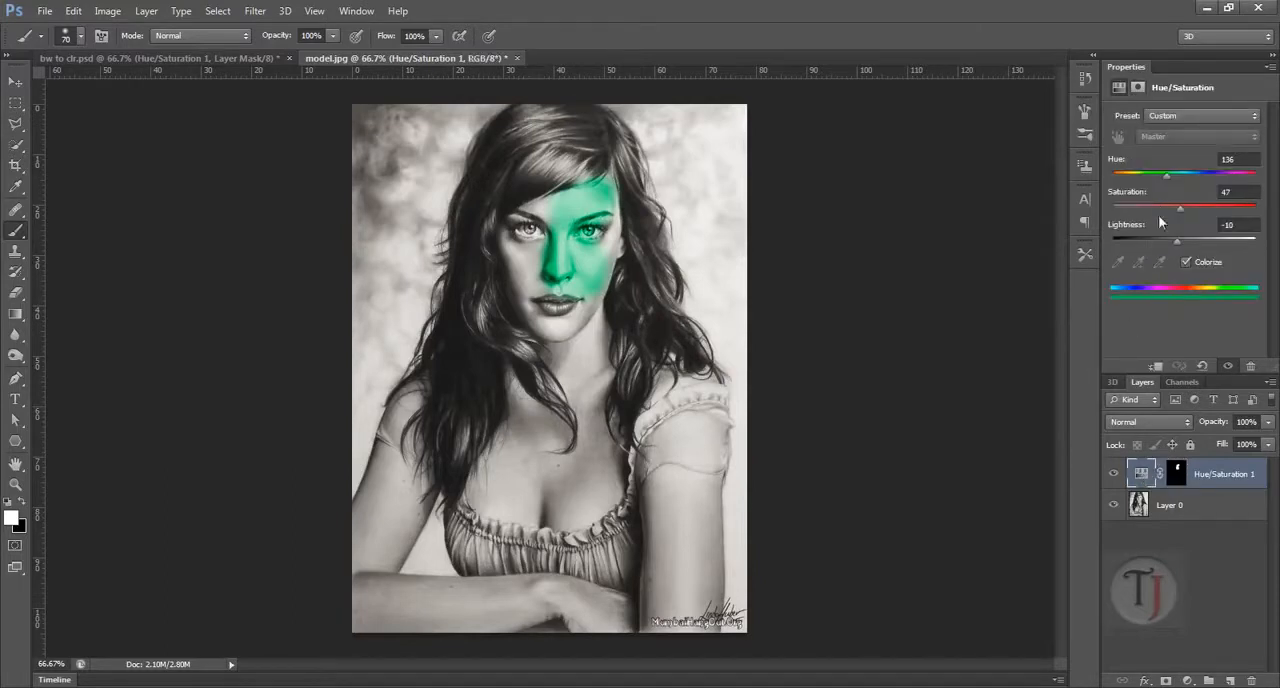
pyautogui.moveTo(1166, 174); pyautogui.dragTo(1126, 176)
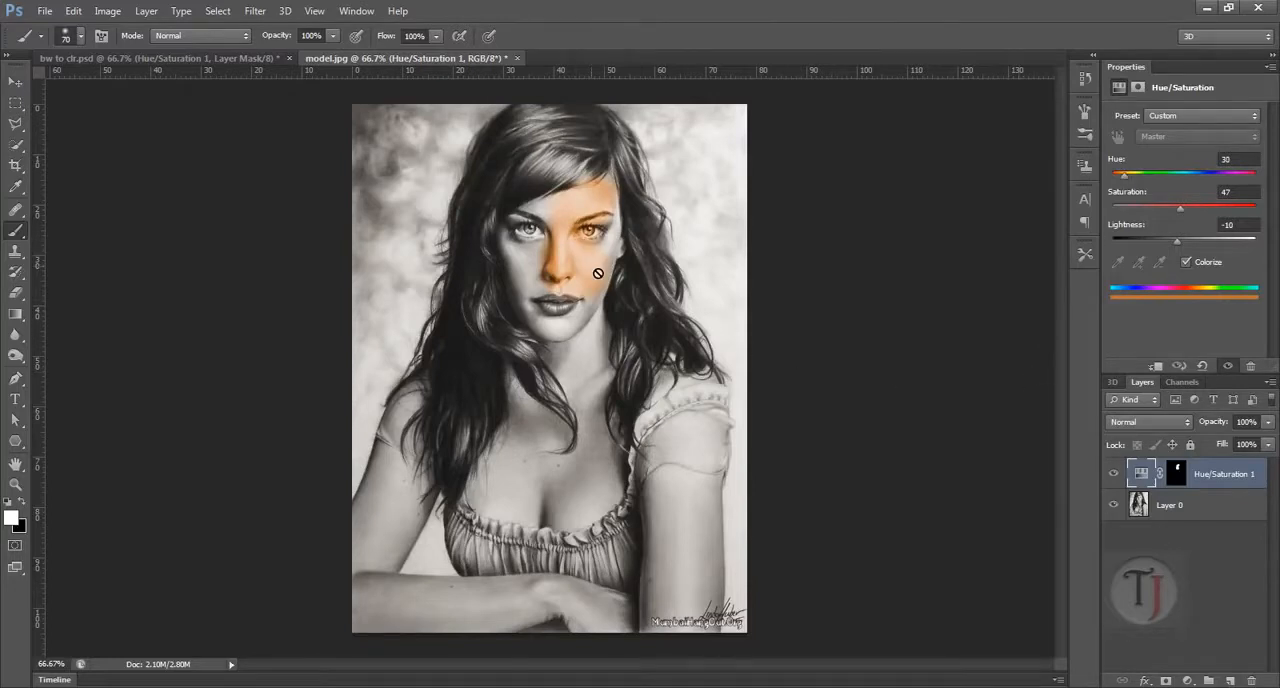
# Step: Extend the skin tint across the other cheek and the face edge by painting the layer mask with a 35 px brush
pyautogui.keyDown('ctrl'); pyautogui.click(572, 275); pyautogui.keyUp('ctrl')
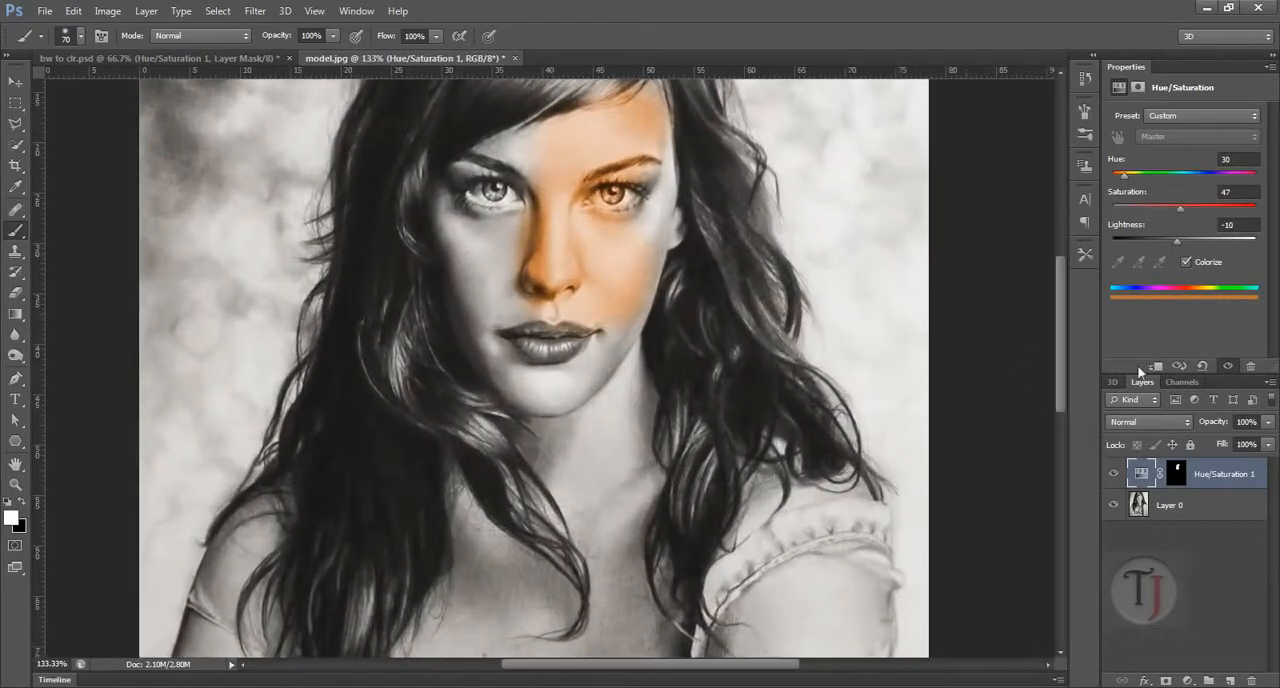
pyautogui.click(1176, 473)
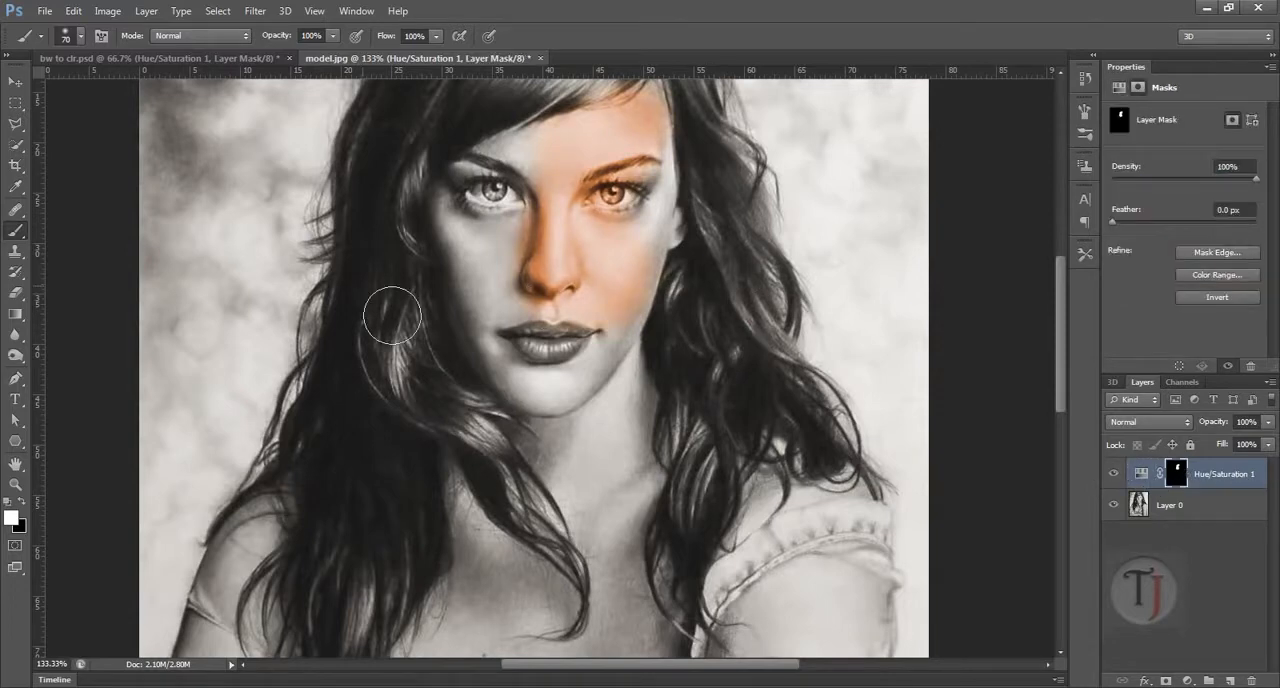
pyautogui.press('[')
pyautogui.press('[')
pyautogui.press('[')
pyautogui.press('[')
pyautogui.press('[')
pyautogui.press('[')
pyautogui.press('[')
pyautogui.moveTo(477, 260)
pyautogui.mouseDown()
pyautogui.moveTo(487, 290)
pyautogui.moveTo(529, 247)
pyautogui.moveTo(499, 310)
pyautogui.moveTo(536, 265)
pyautogui.moveTo(470, 300)
pyautogui.moveTo(461, 265)
pyautogui.moveTo(484, 299)
pyautogui.moveTo(462, 238)
pyautogui.moveTo(513, 256)
pyautogui.moveTo(476, 243)
pyautogui.moveTo(550, 235)
pyautogui.moveTo(643, 275)
pyautogui.moveTo(619, 274)
pyautogui.moveTo(657, 260)
pyautogui.mouseUp()
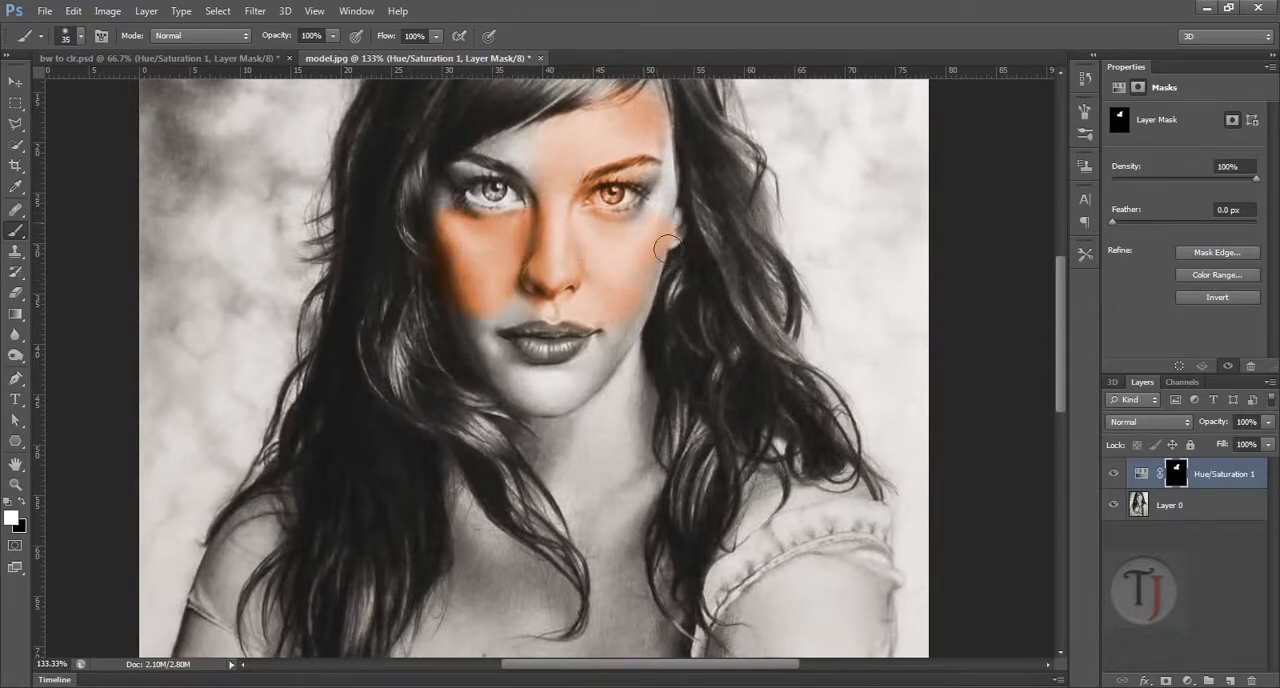
pyautogui.moveTo(575, 494); pyautogui.dragTo(586, 314)
pyautogui.moveTo(637, 240); pyautogui.dragTo(628, 396)
# Step: Switch to the bw to clr.psd document and leave only the Hue/Saturation 1 and Layer 0 copy layers visible
pyautogui.click(258, 58)
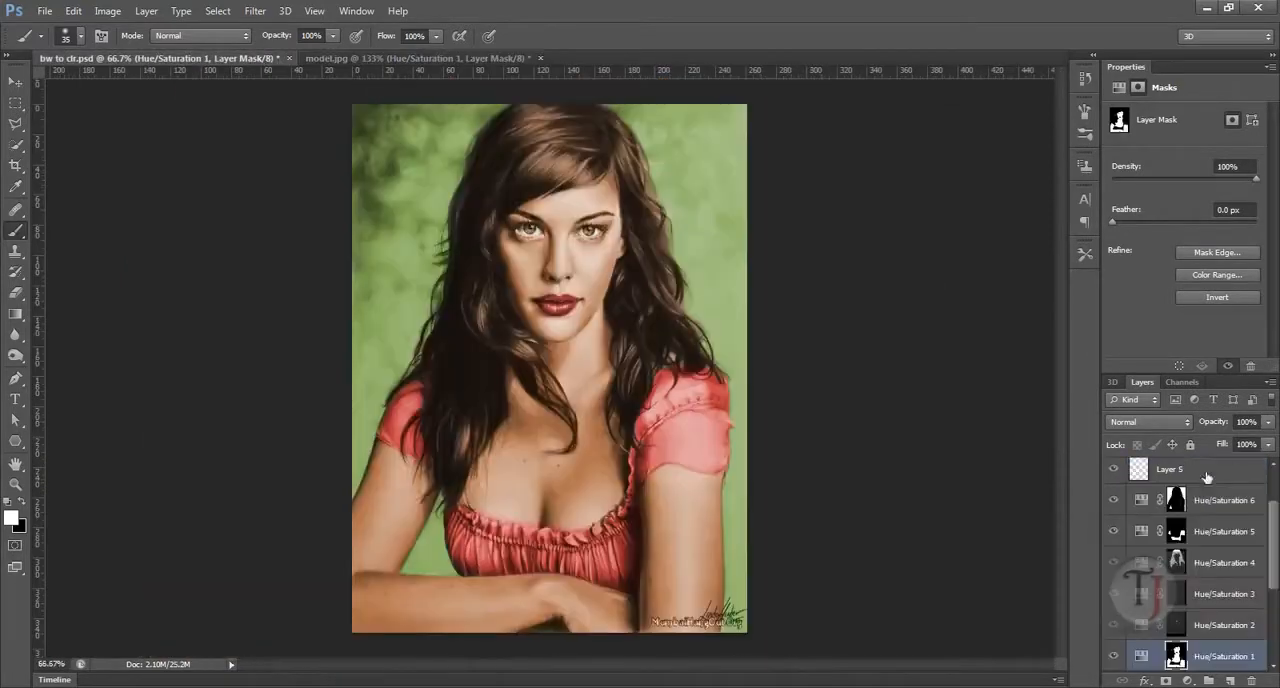
pyautogui.moveTo(1273, 569); pyautogui.dragTo(1273, 623)
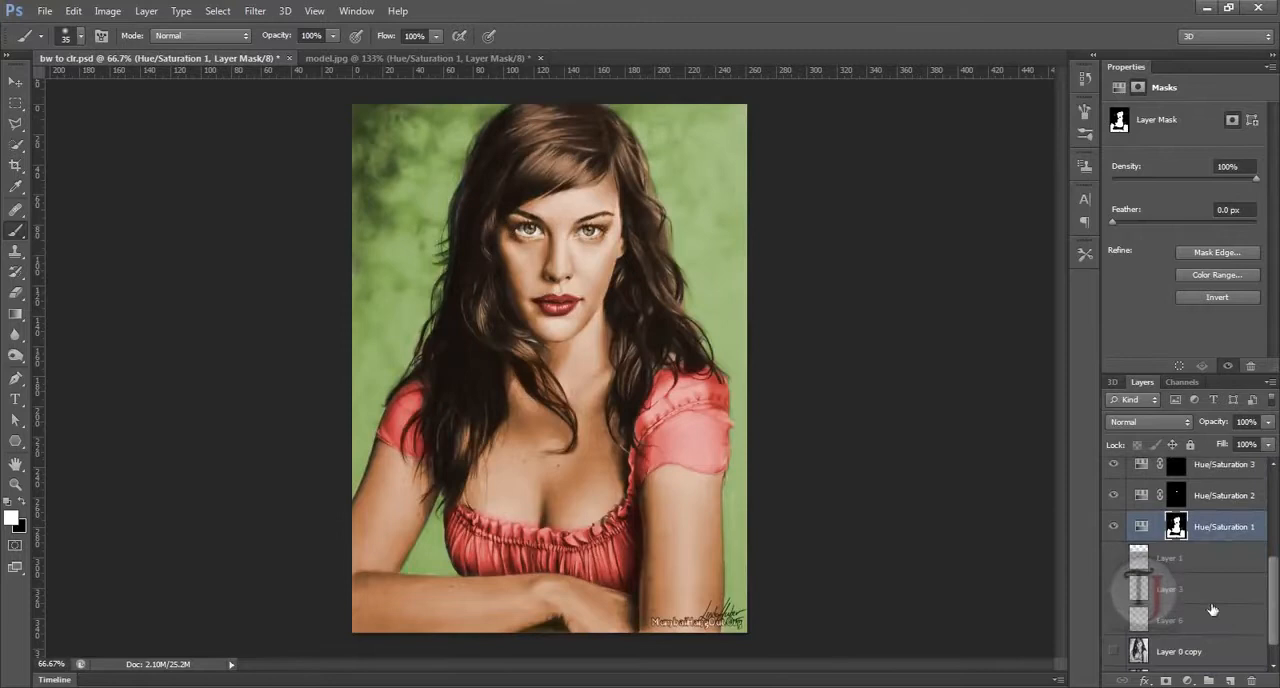
pyautogui.keyDown('alt'); pyautogui.click(1114, 527); pyautogui.keyUp('alt')
pyautogui.click(1116, 652)
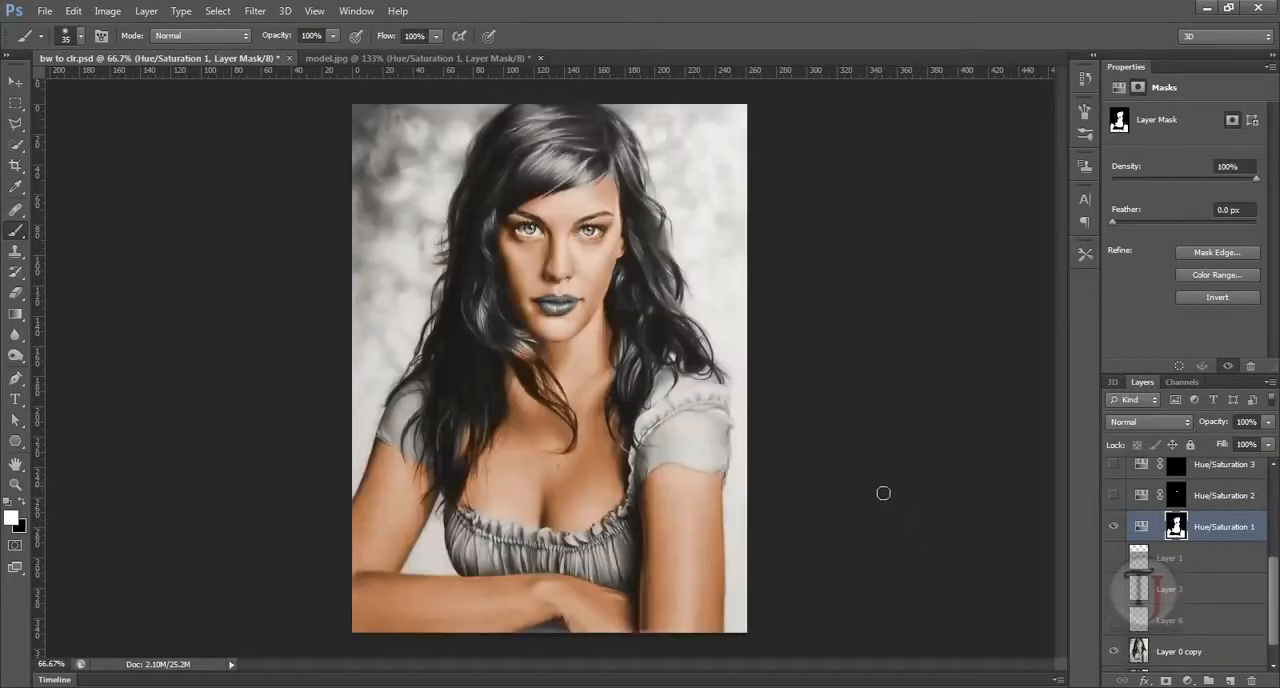
# Step: Open the Hue/Saturation 1 adjustment settings and compare the portrait with that layer hidden and shown
pyautogui.click(1140, 528)
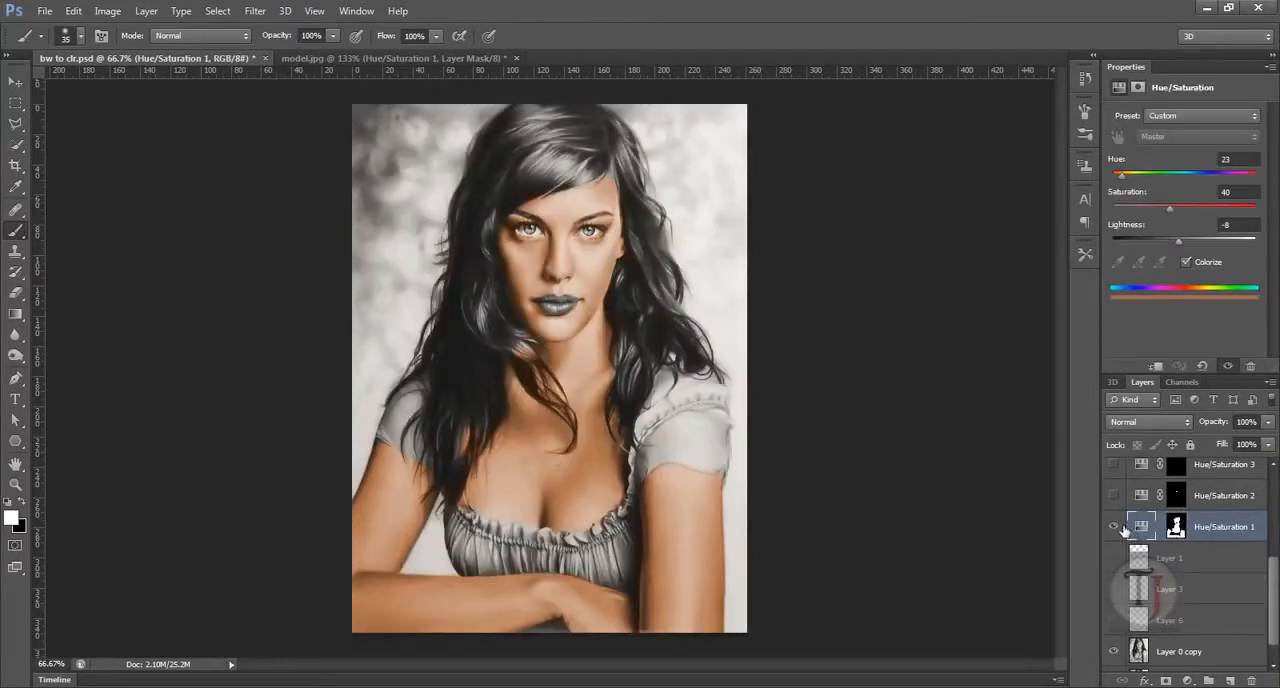
pyautogui.click(1118, 527)
pyautogui.click(1118, 527)
# Step: Examine the skin coloring on the face and along the hair edges up close
pyautogui.moveTo(1274, 600); pyautogui.dragTo(1276, 580)
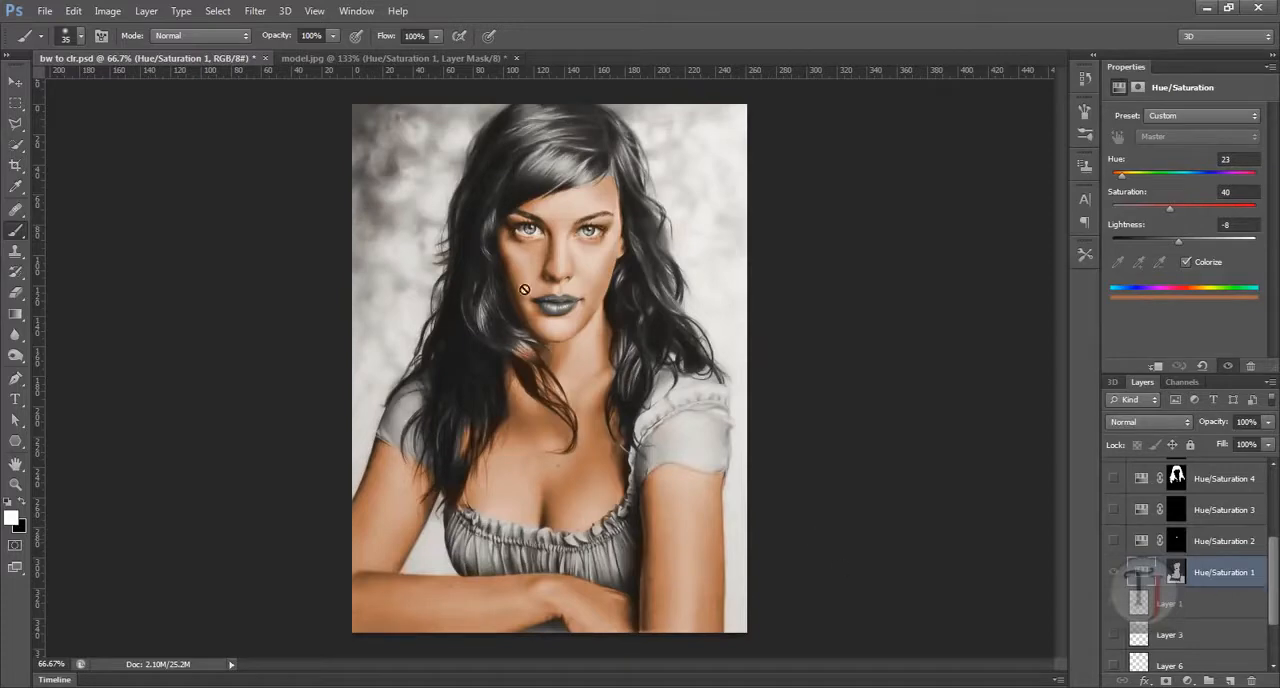
pyautogui.scroll(5, 449, 282)
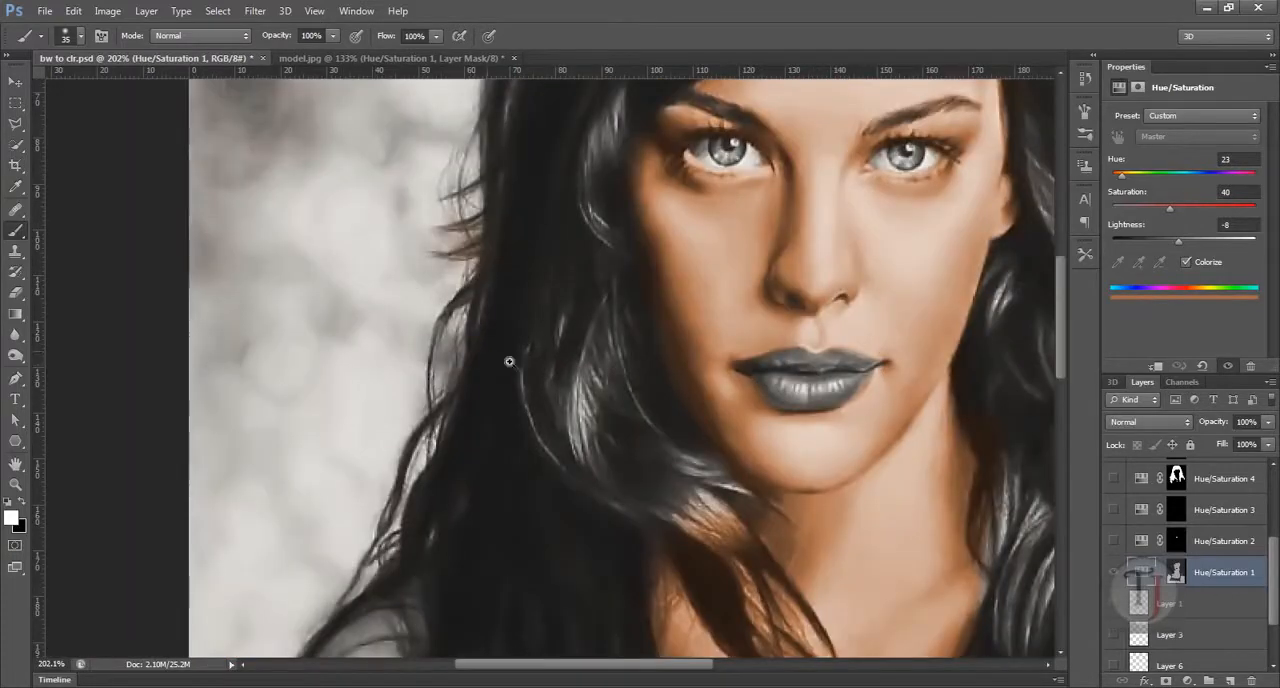
pyautogui.scroll(-10, 420, 320)
pyautogui.scroll(6, 514, 363)
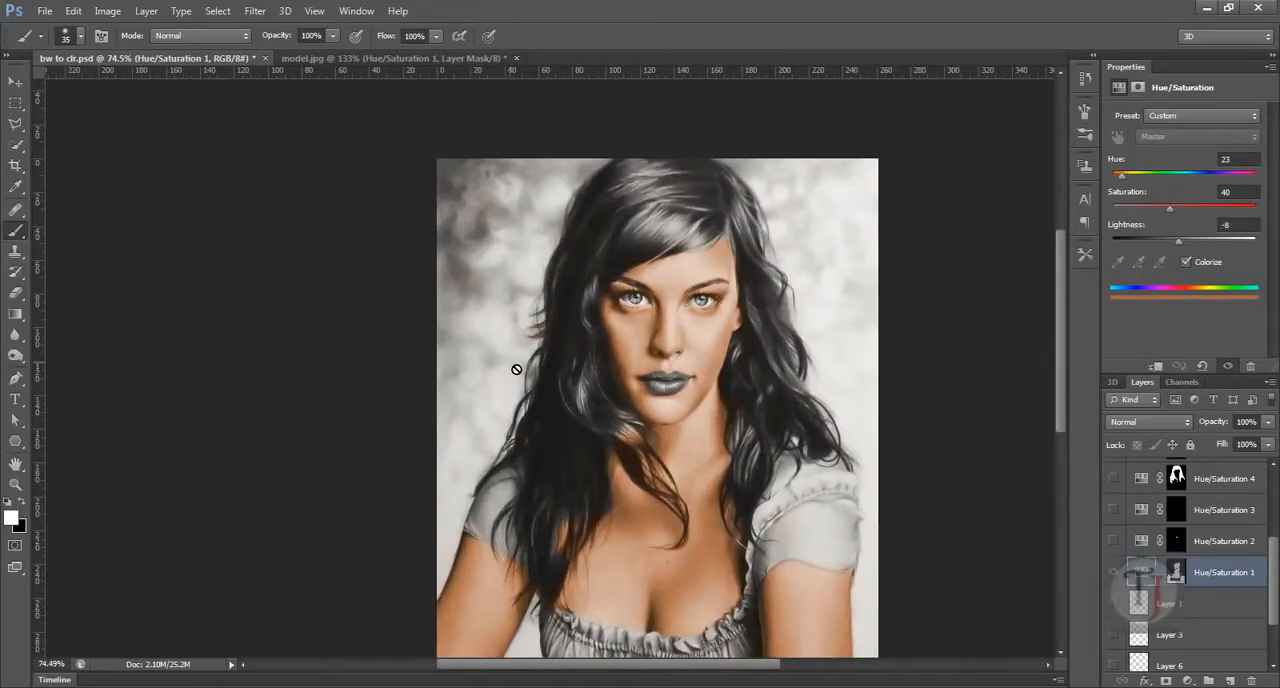
pyautogui.moveTo(679, 354); pyautogui.dragTo(576, 344)
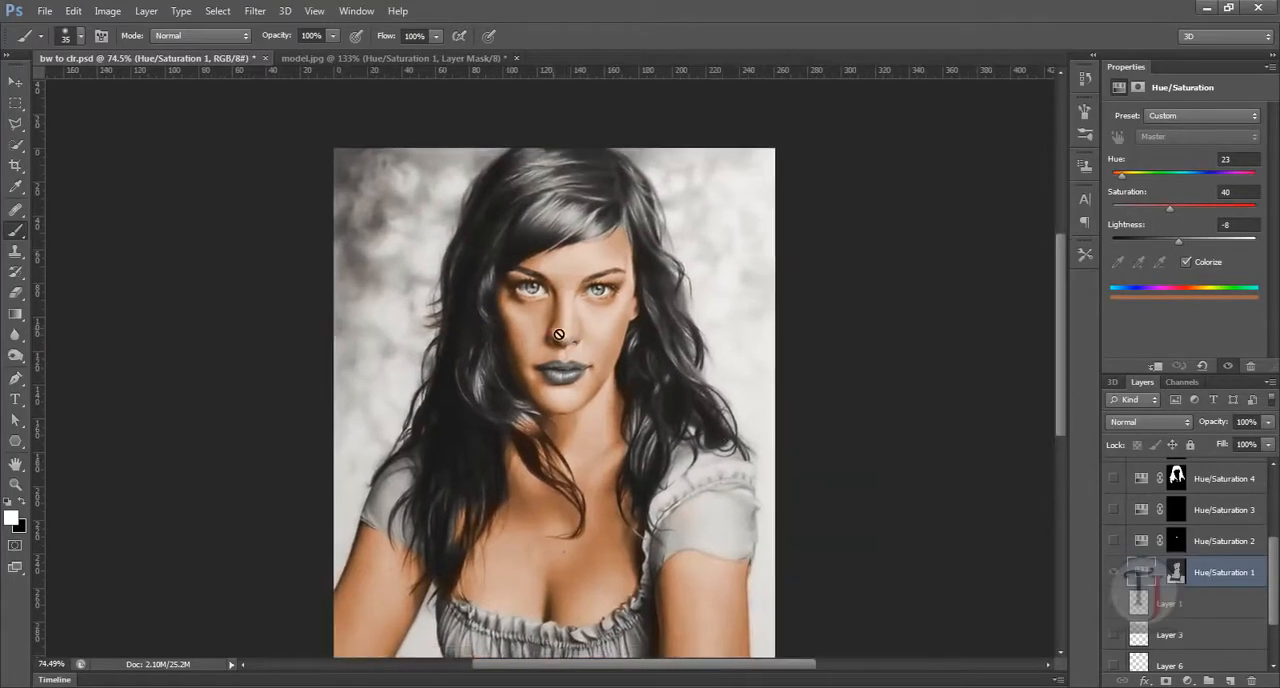
pyautogui.moveTo(1274, 591); pyautogui.dragTo(1275, 560)
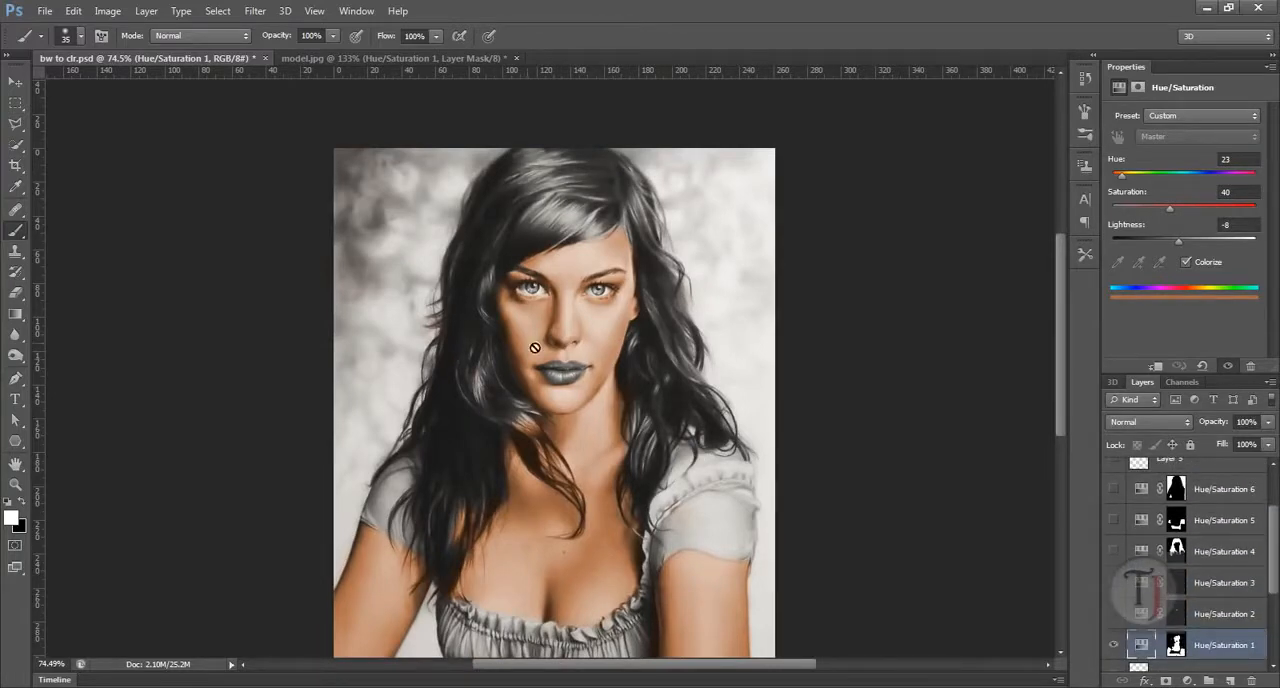
pyautogui.moveTo(434, 312); pyautogui.dragTo(475, 303)
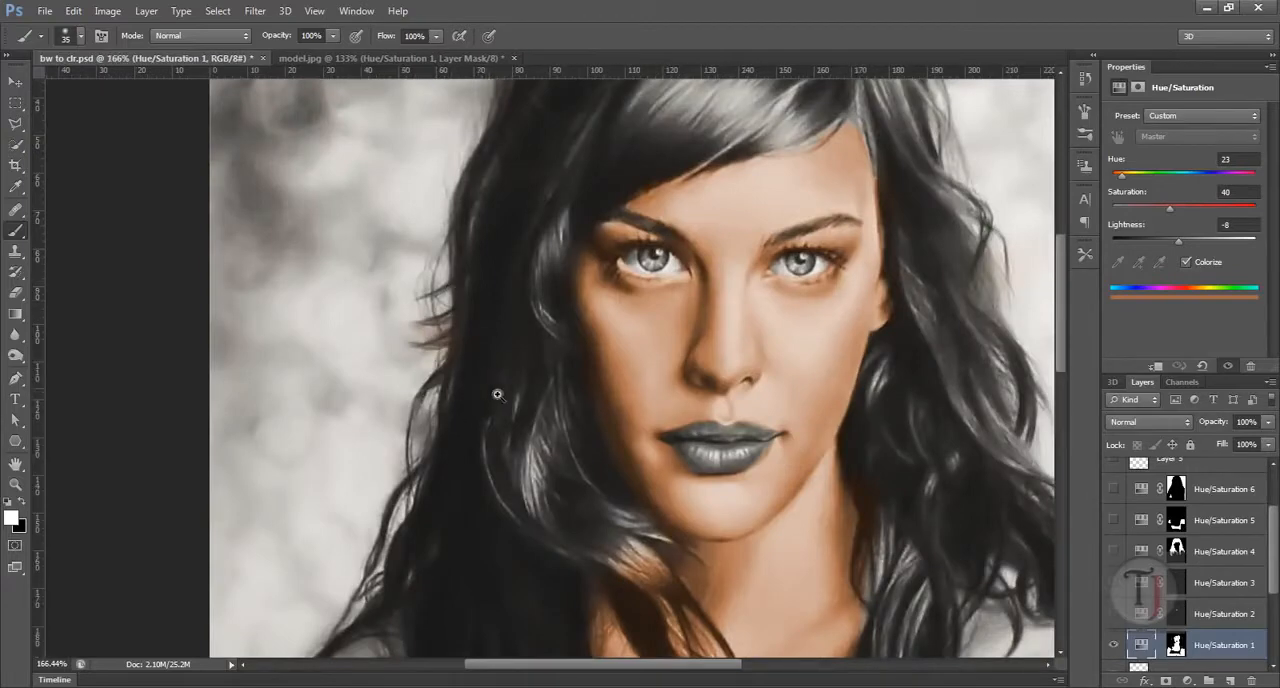
pyautogui.moveTo(498, 394)
pyautogui.mouseDown()
pyautogui.moveTo(446, 392)
pyautogui.moveTo(467, 395)
pyautogui.mouseUp()
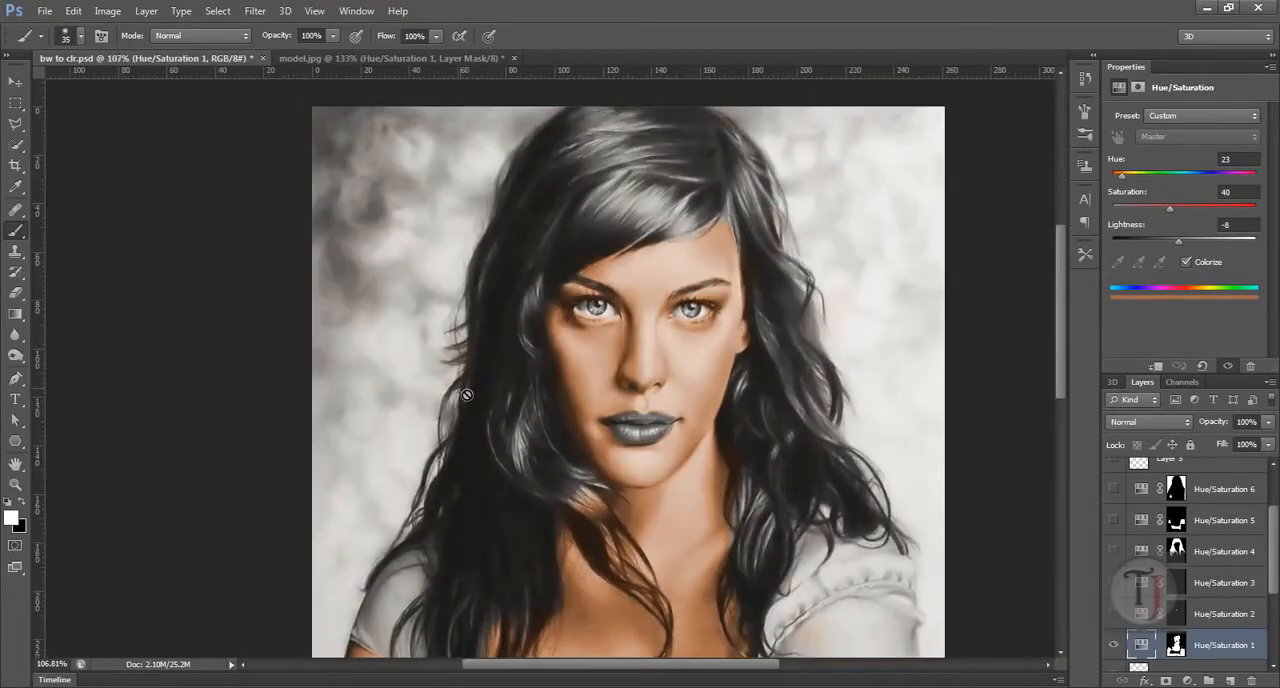
# Step: Show and select the Hue/Saturation 4 layer, and inspect its hair coloring around the face and shoulder
pyautogui.scroll(1, 1277, 580)
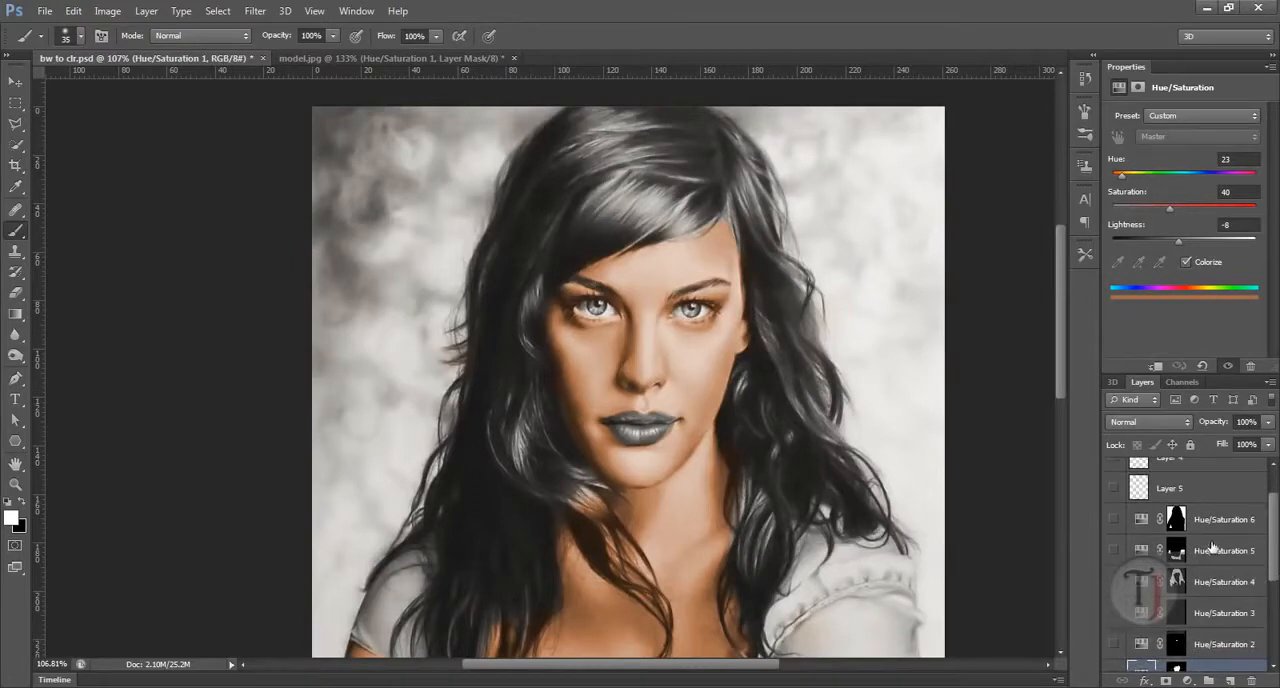
pyautogui.click(1114, 582)
pyautogui.click(1222, 581)
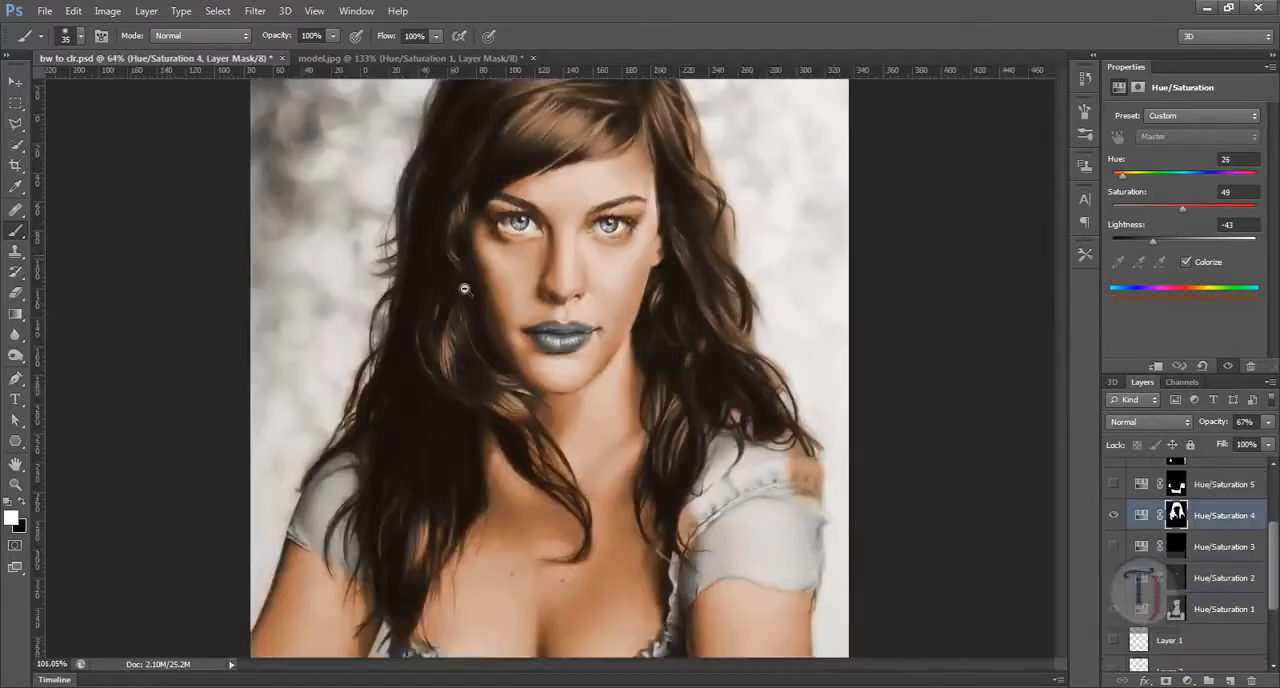
pyautogui.moveTo(769, 461); pyautogui.dragTo(606, 363)
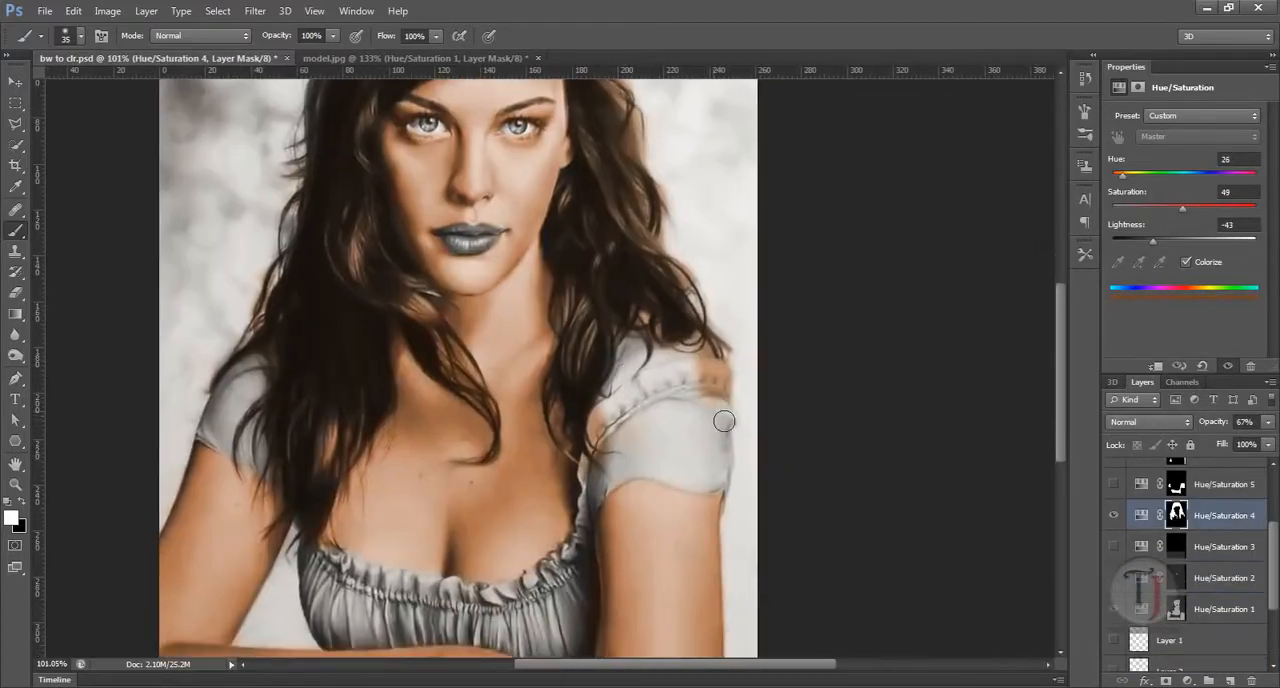
pyautogui.moveTo(351, 277)
pyautogui.mouseDown()
pyautogui.moveTo(420, 306)
pyautogui.moveTo(465, 277)
pyautogui.moveTo(523, 314)
pyautogui.mouseUp()
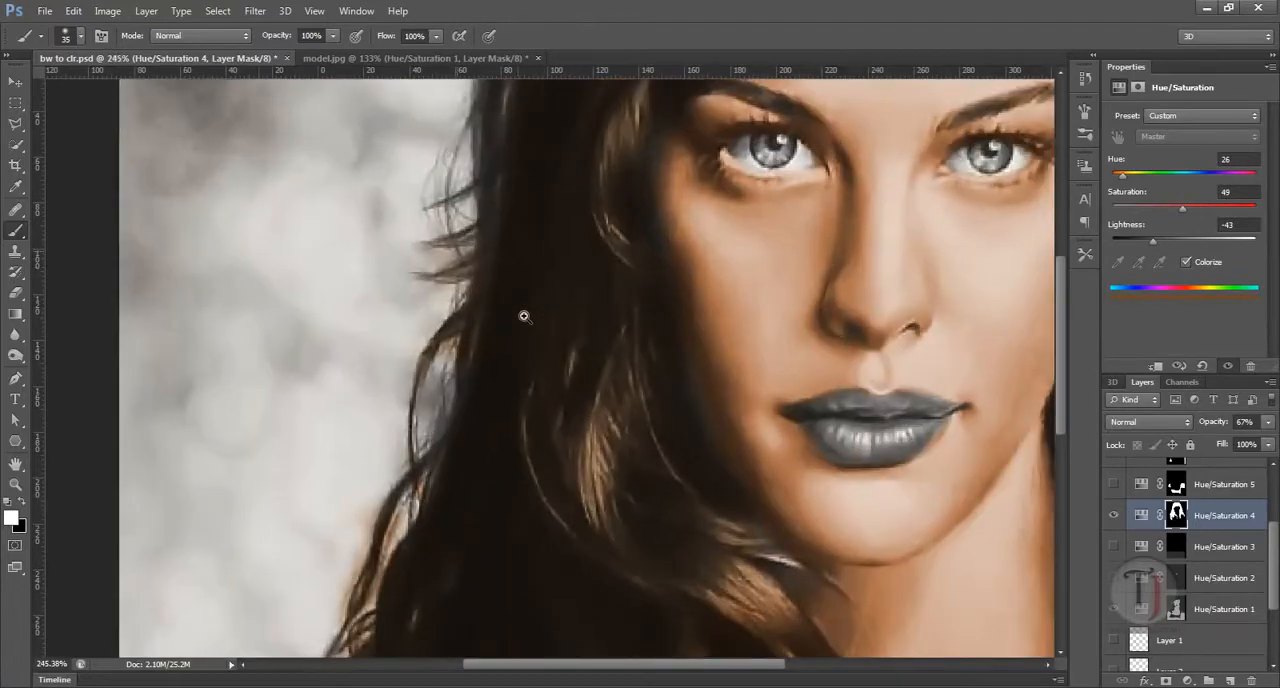
pyautogui.moveTo(485, 492); pyautogui.dragTo(480, 343)
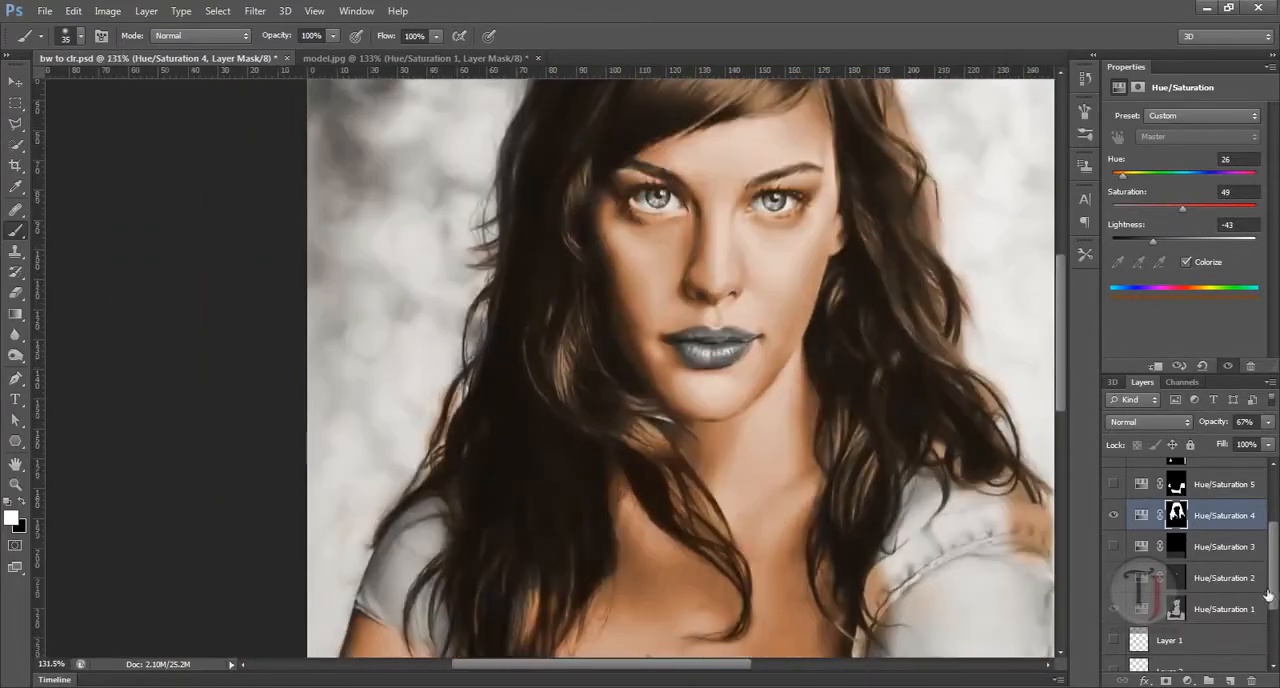
# Step: Show the Hue/Saturation 6 layer and inspect the background color around the hair edges
pyautogui.moveTo(1268, 597); pyautogui.dragTo(1266, 532)
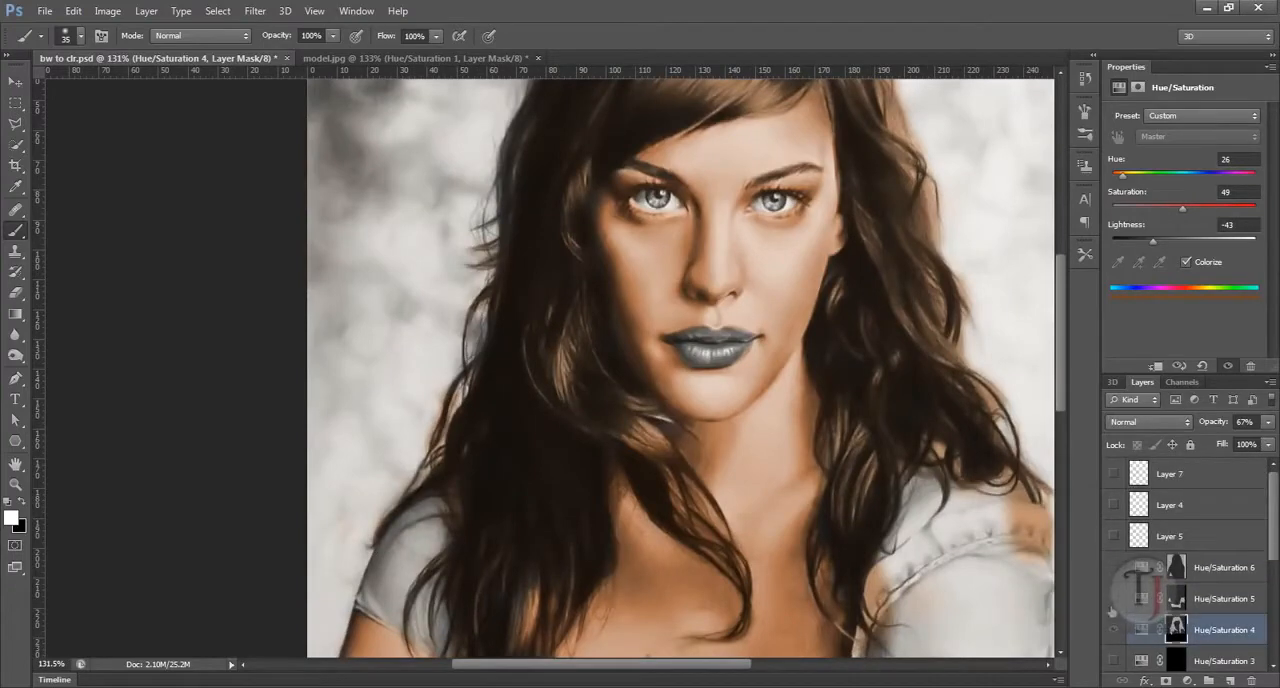
pyautogui.click(1113, 567)
pyautogui.moveTo(586, 351)
pyautogui.mouseDown()
pyautogui.moveTo(508, 334)
pyautogui.moveTo(548, 356)
pyautogui.moveTo(581, 354)
pyautogui.mouseUp()
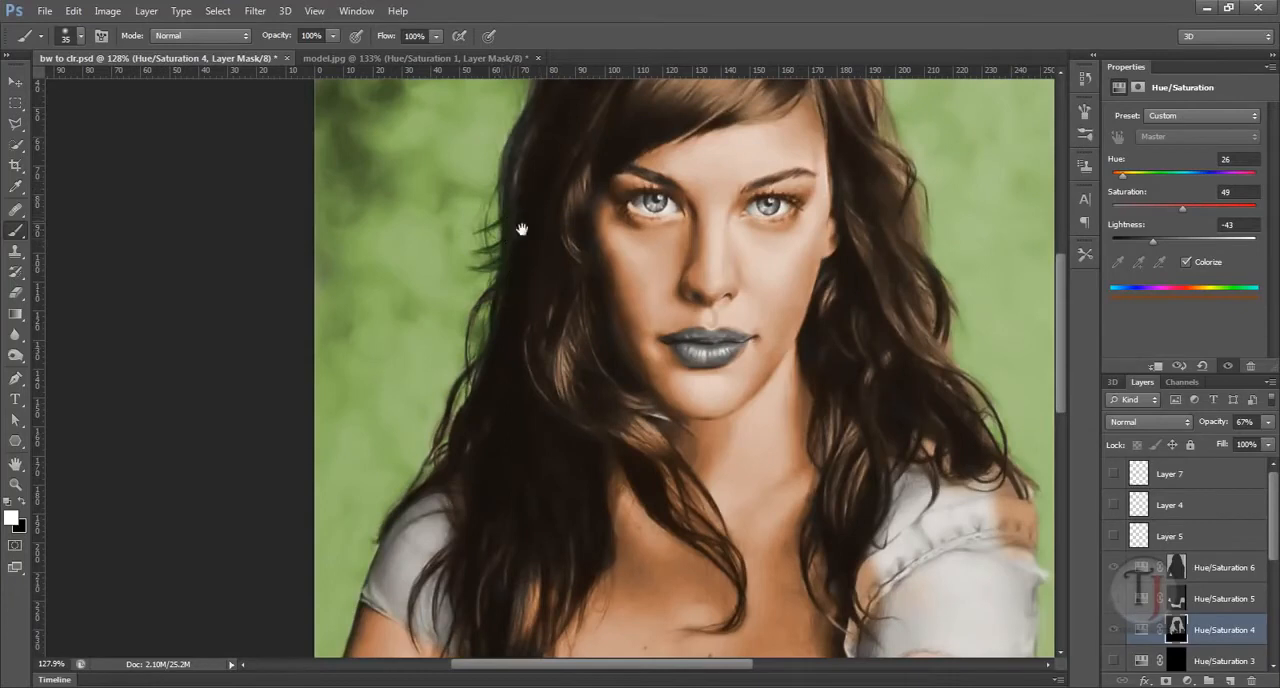
pyautogui.moveTo(521, 229); pyautogui.dragTo(511, 341)
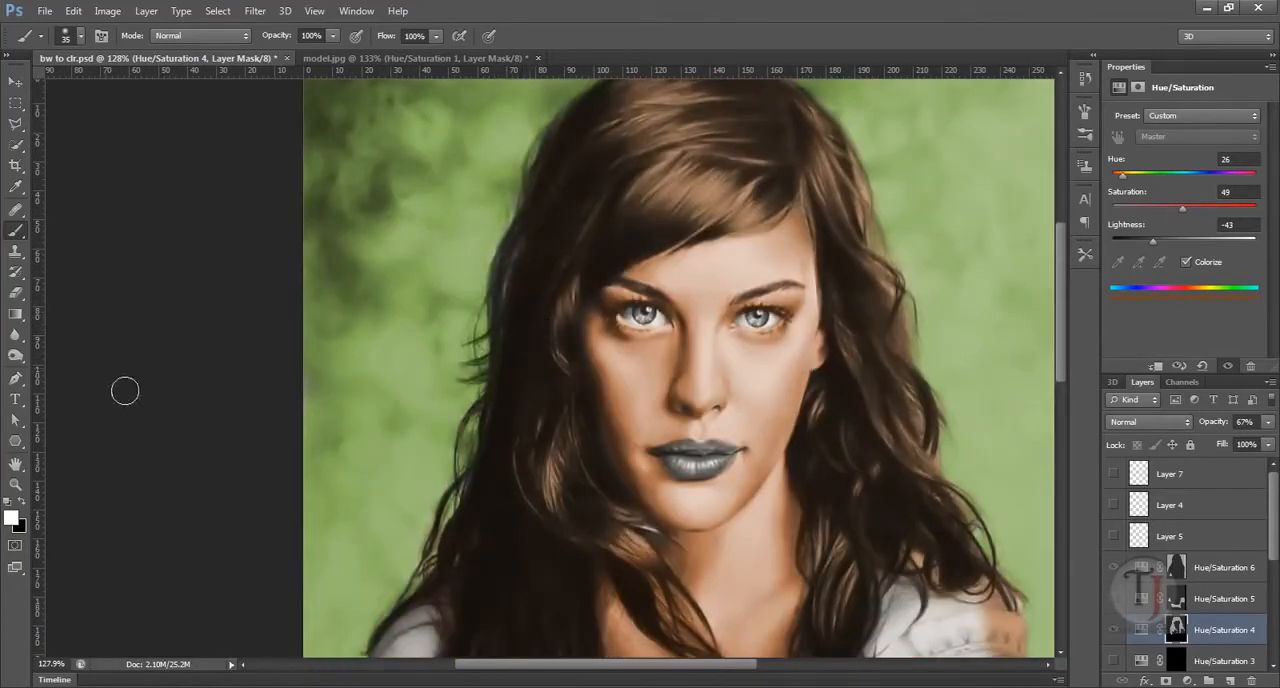
# Step: On the Hue/Saturation 4 mask, erase the brown beside the face with black, and restore it with white to the hair's outer edge
pyautogui.click(1177, 628)
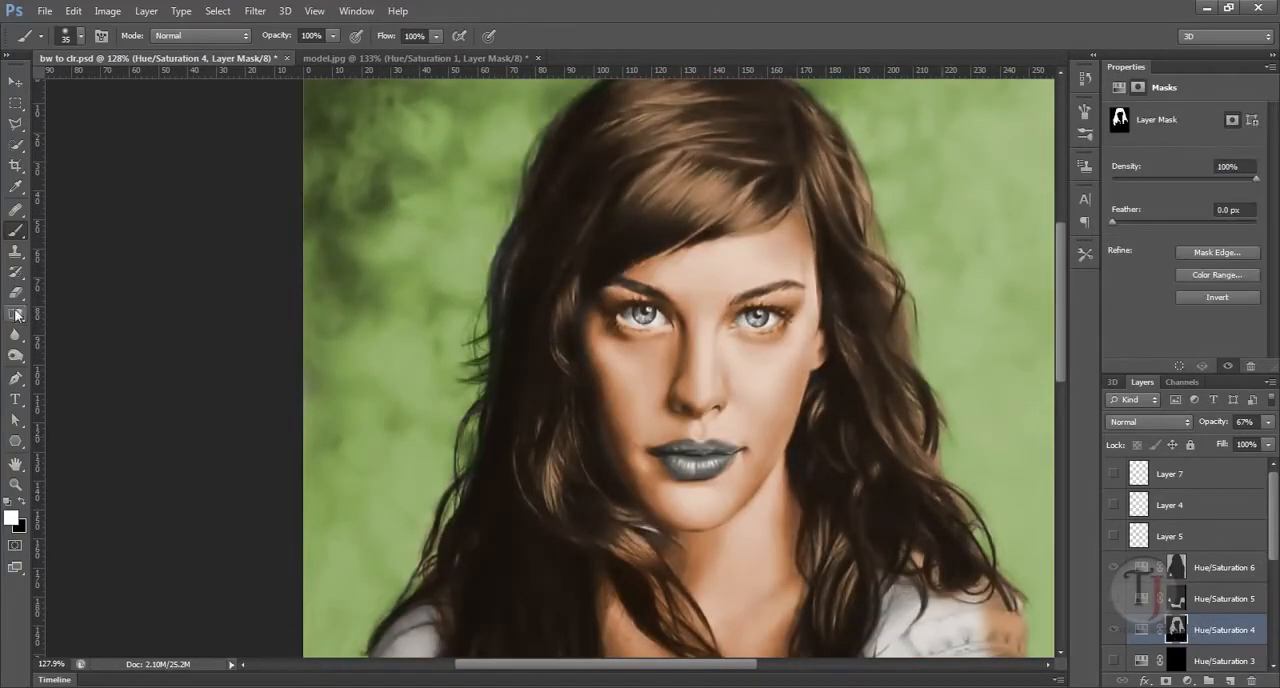
pyautogui.press('x')
pyautogui.moveTo(598, 224)
pyautogui.mouseDown()
pyautogui.moveTo(558, 230)
pyautogui.moveTo(579, 223)
pyautogui.moveTo(543, 319)
pyautogui.moveTo(564, 208)
pyautogui.moveTo(491, 371)
pyautogui.moveTo(583, 191)
pyautogui.mouseUp()
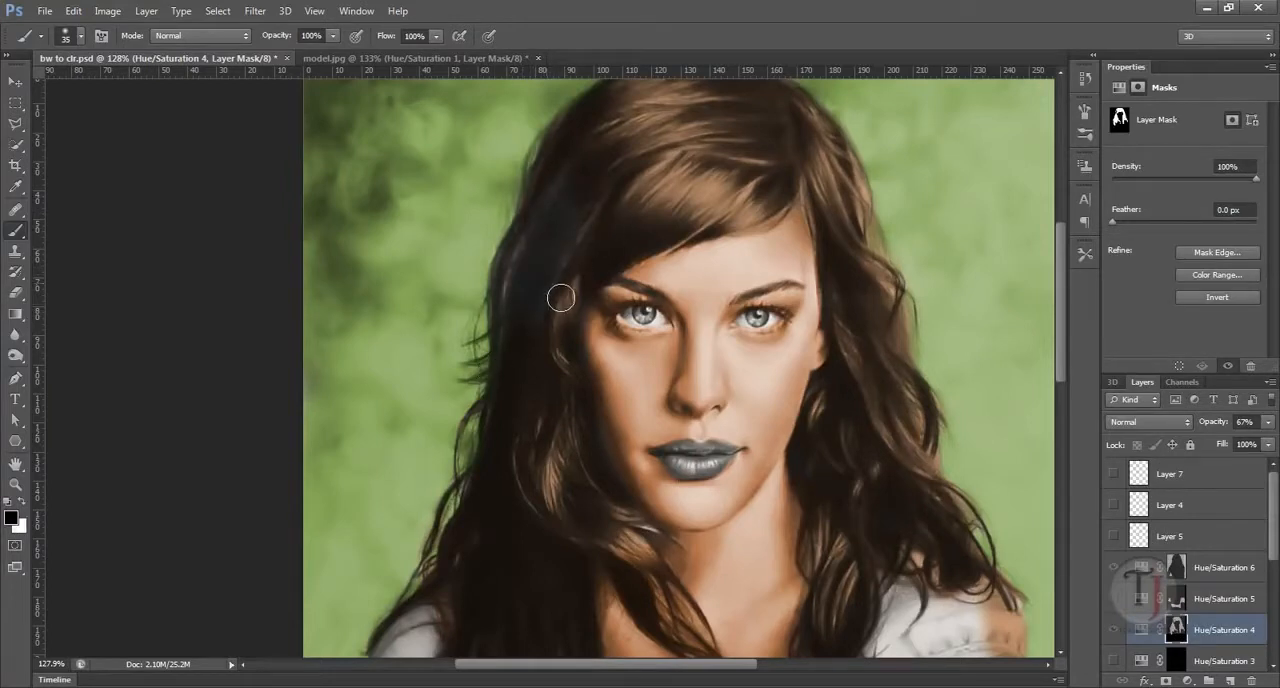
pyautogui.press('x')
pyautogui.moveTo(552, 368)
pyautogui.mouseDown()
pyautogui.moveTo(595, 220)
pyautogui.moveTo(506, 372)
pyautogui.moveTo(541, 245)
pyautogui.moveTo(567, 211)
pyautogui.moveTo(539, 263)
pyautogui.moveTo(583, 196)
pyautogui.mouseUp()
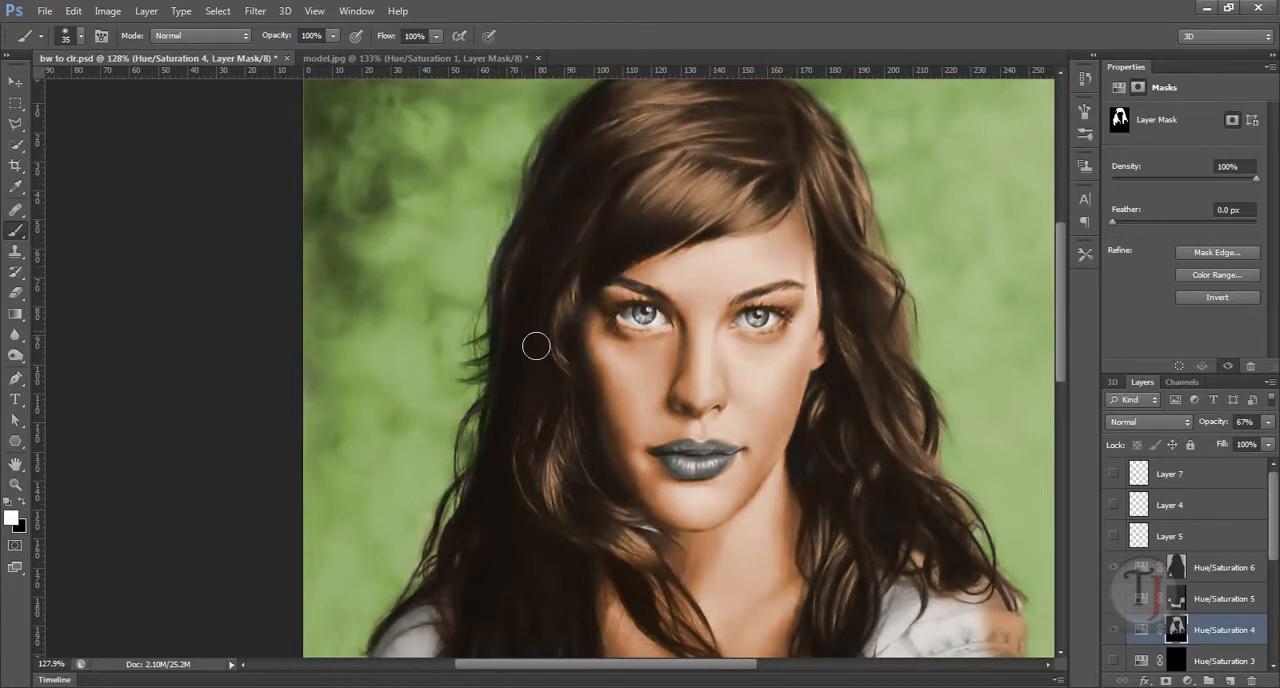
# Step: Refine the Hue/Saturation 4 mask along the loose strands down to the shoulder with a size 20 brush at 39% opacity
pyautogui.scroll(3, 497, 363)
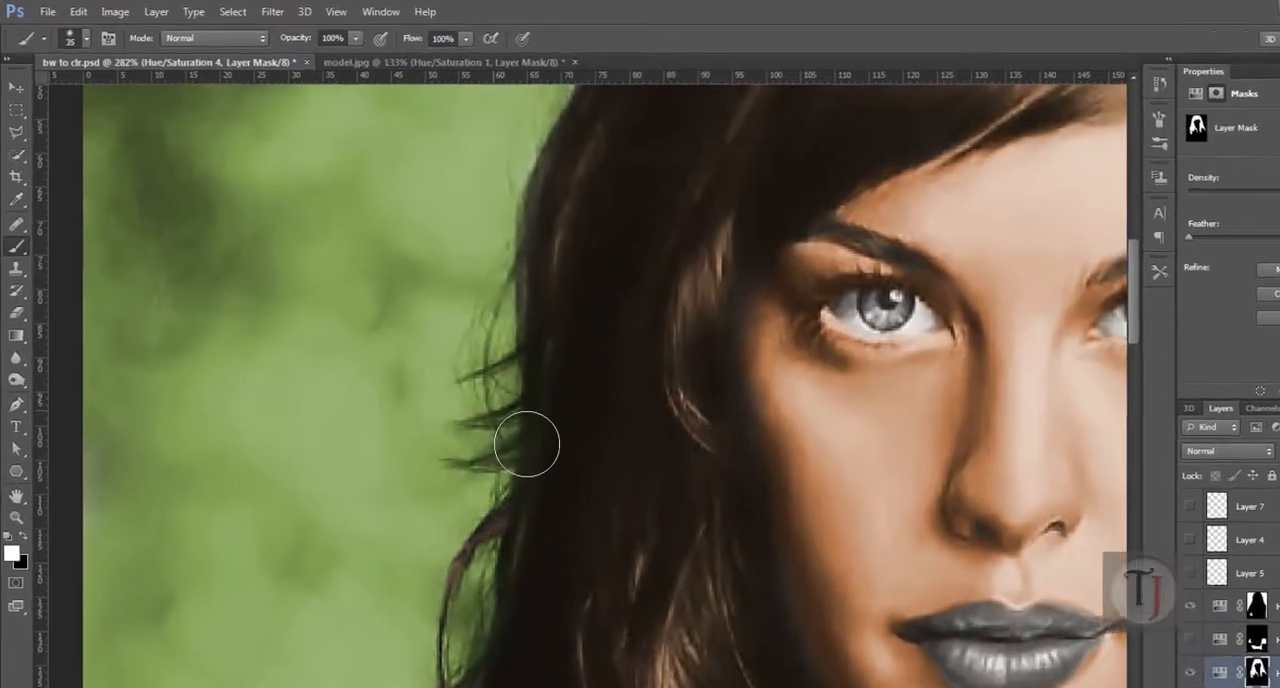
pyautogui.press('[')
pyautogui.press('[')
pyautogui.press('[')
pyautogui.moveTo(507, 57); pyautogui.dragTo(417, 83)
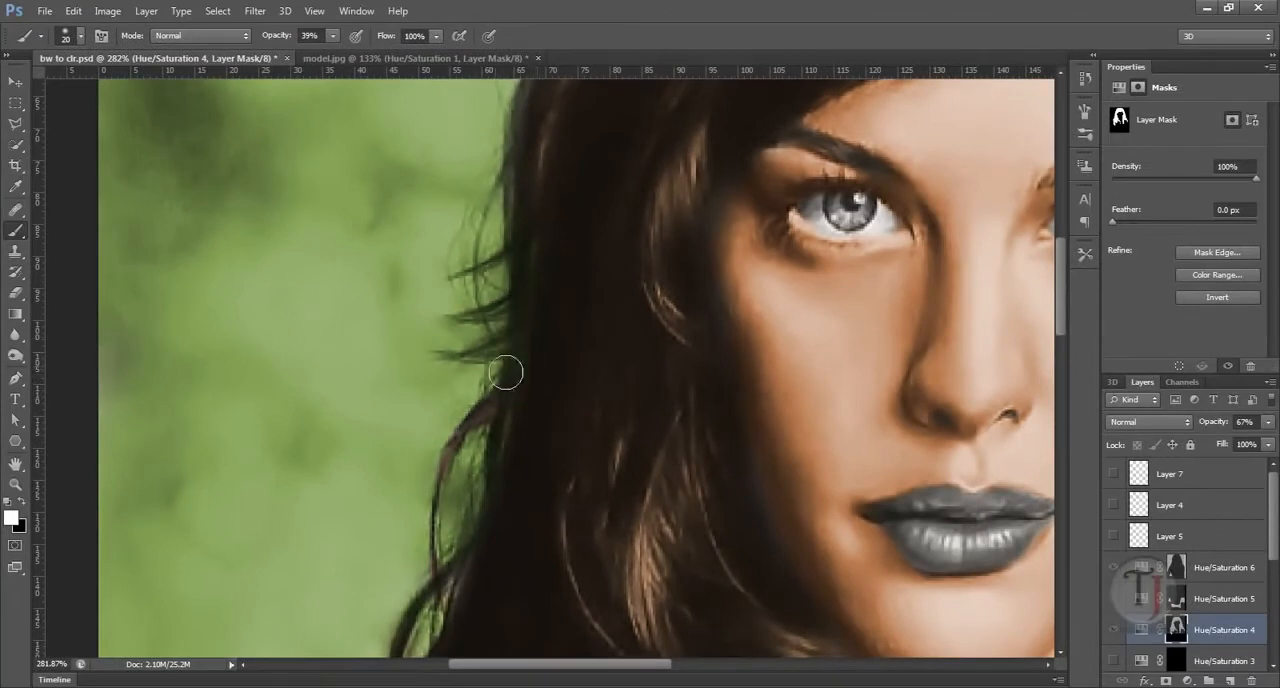
pyautogui.scroll(-4, 572, 291)
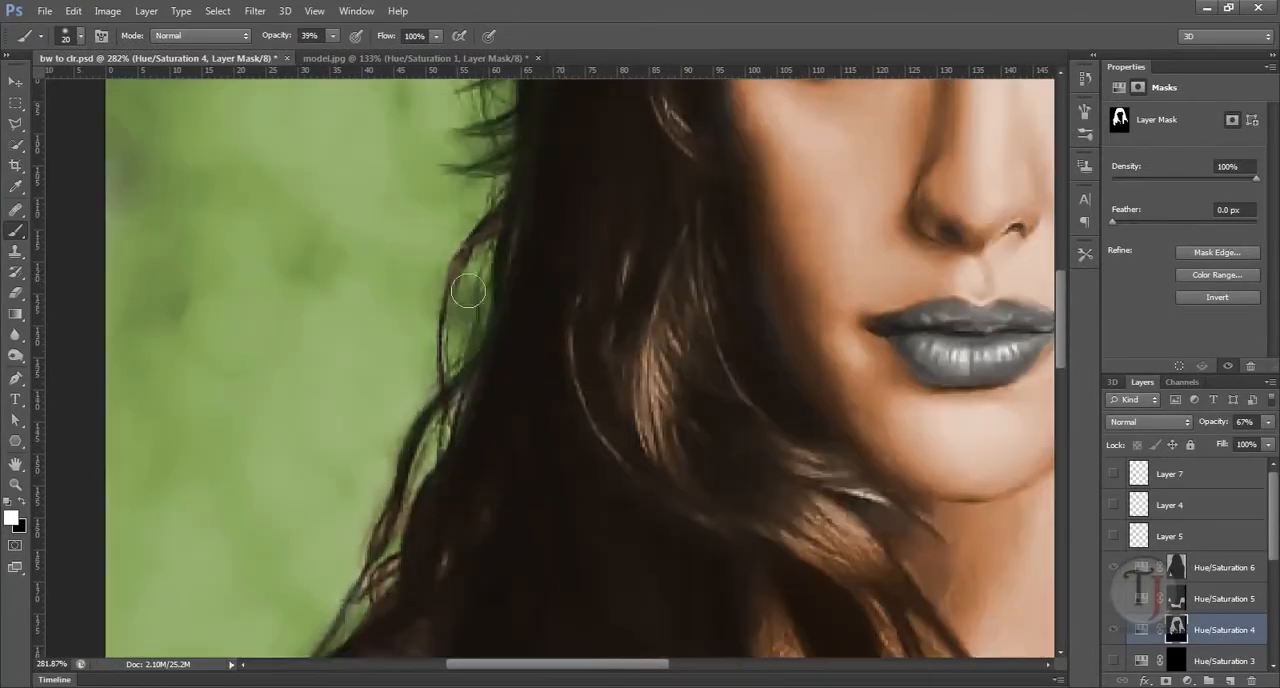
pyautogui.moveTo(511, 349); pyautogui.dragTo(531, 254)
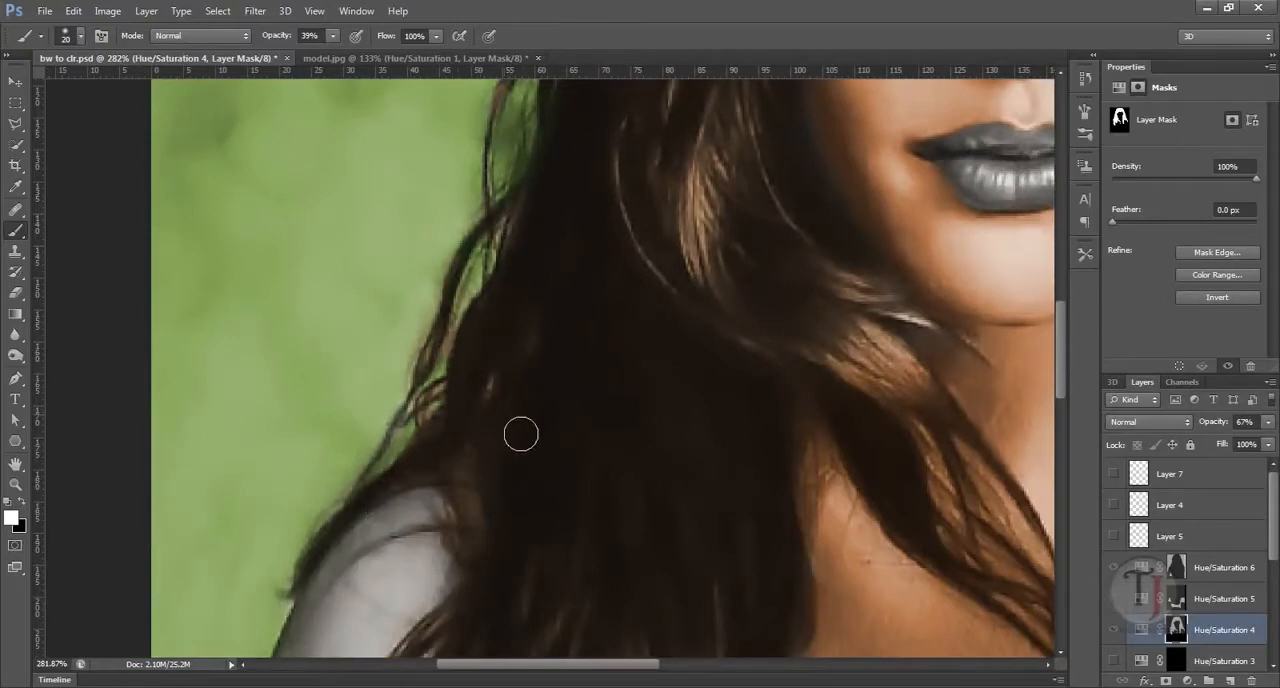
pyautogui.moveTo(743, 414); pyautogui.dragTo(703, 446)
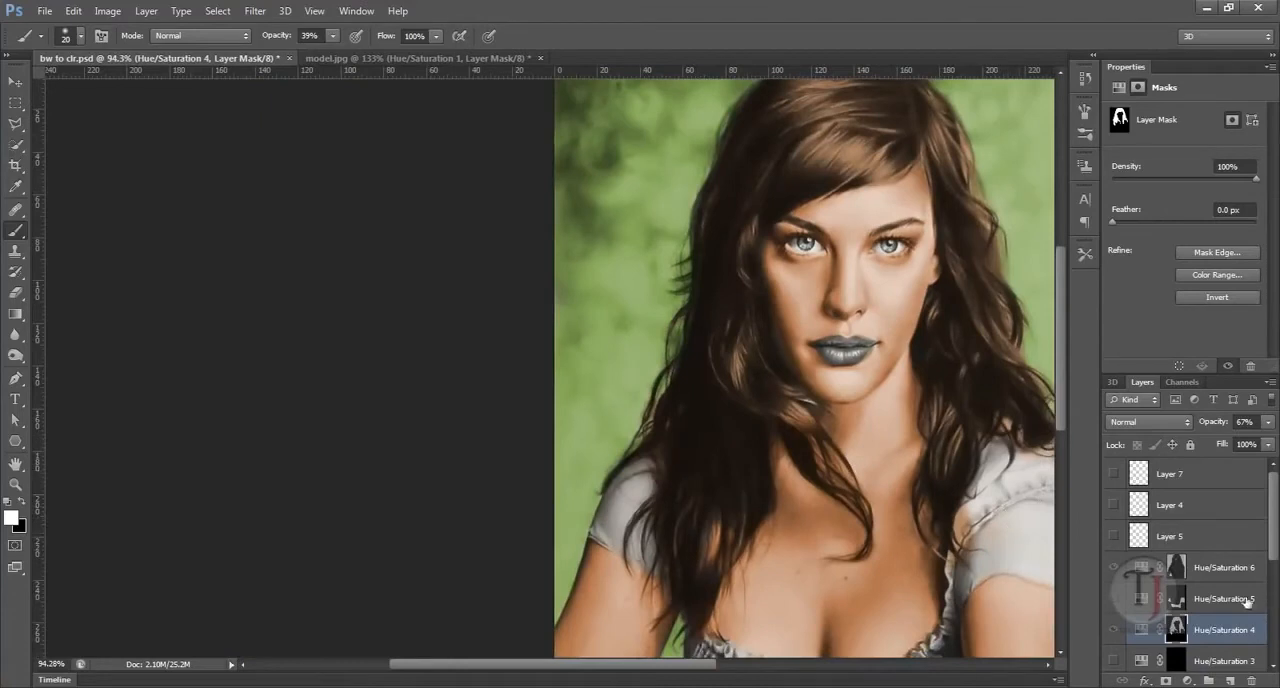
# Step: Paint white on the Hue/Saturation 6 mask at 66% brush opacity to add green between the loose hair strands above the shoulder
pyautogui.click(1222, 568)
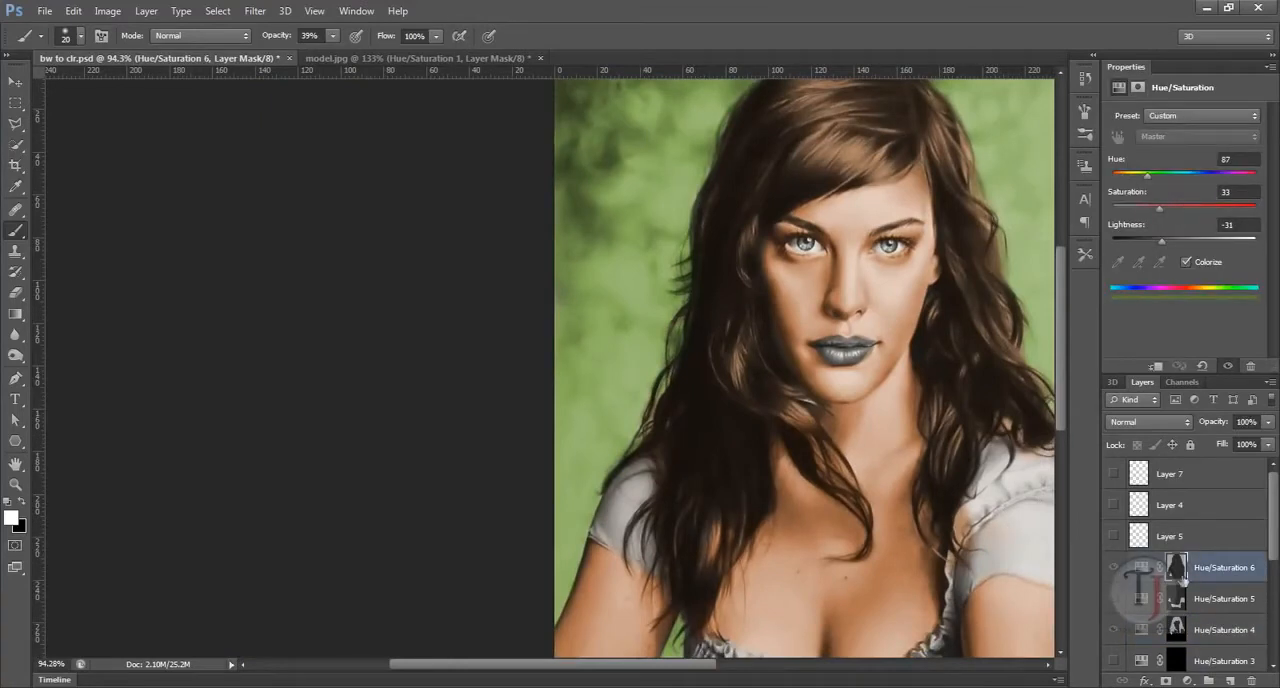
pyautogui.click(1180, 568)
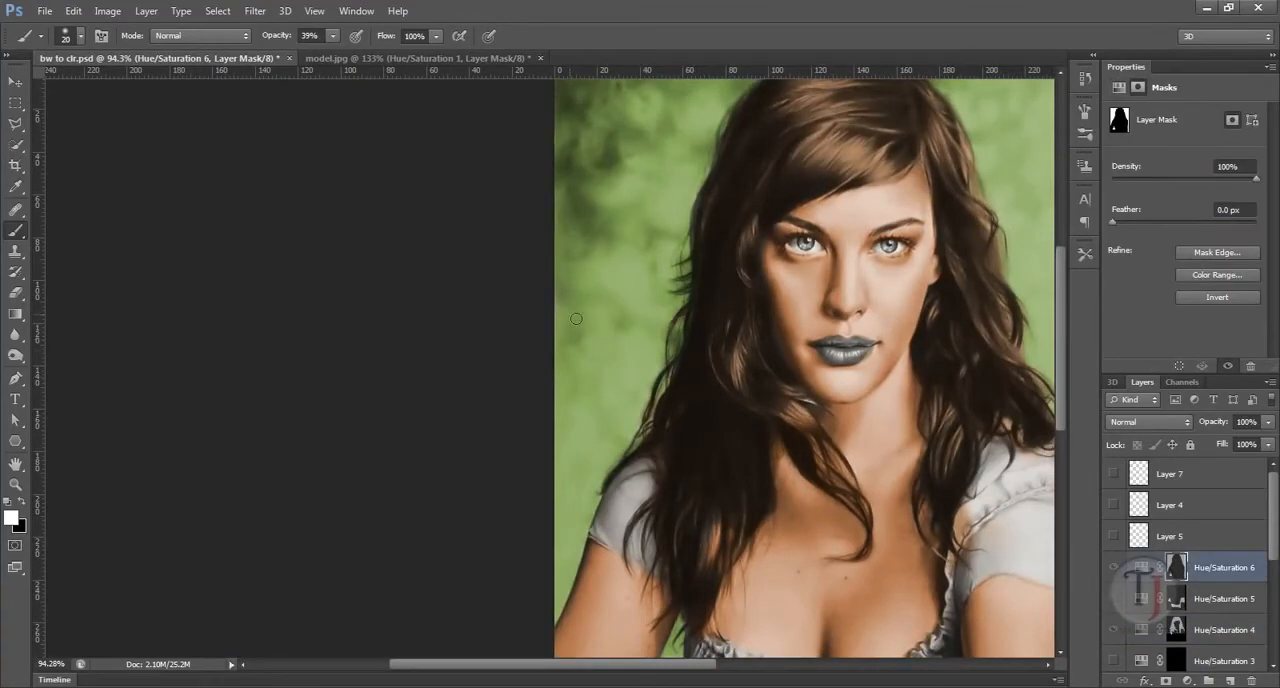
pyautogui.moveTo(912, 468)
pyautogui.mouseDown()
pyautogui.moveTo(848, 464)
pyautogui.moveTo(879, 462)
pyautogui.mouseUp()
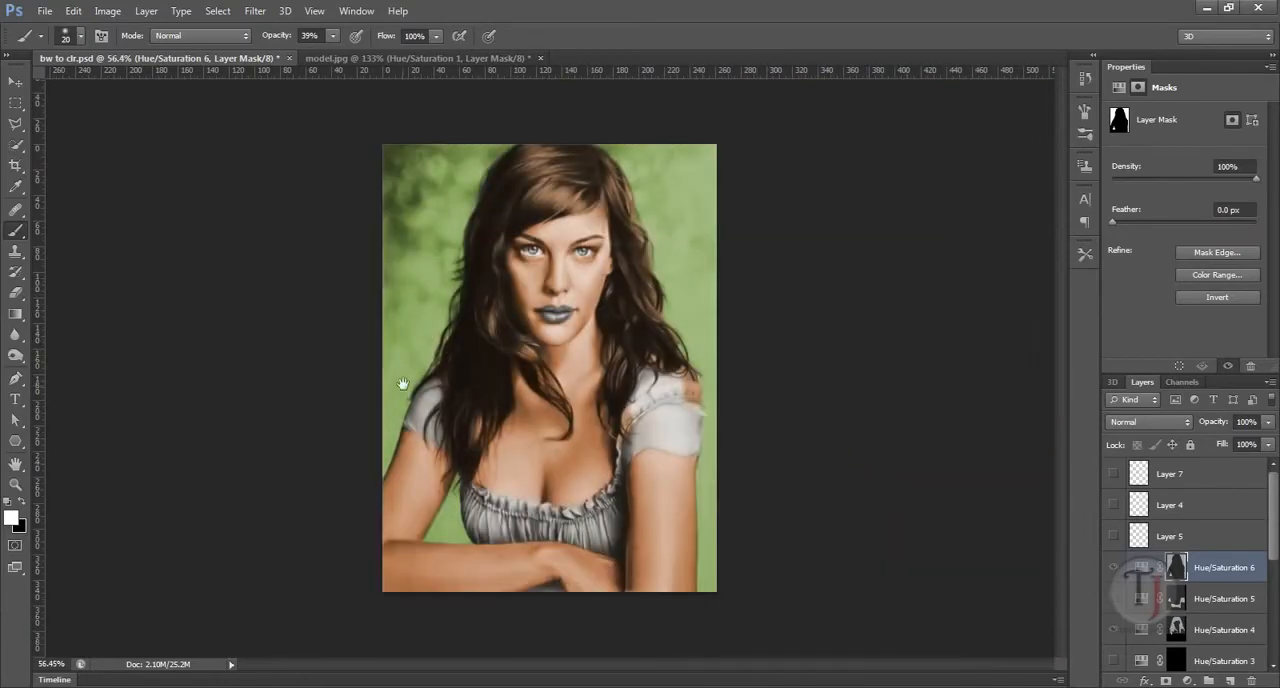
pyautogui.moveTo(391, 324); pyautogui.dragTo(489, 394)
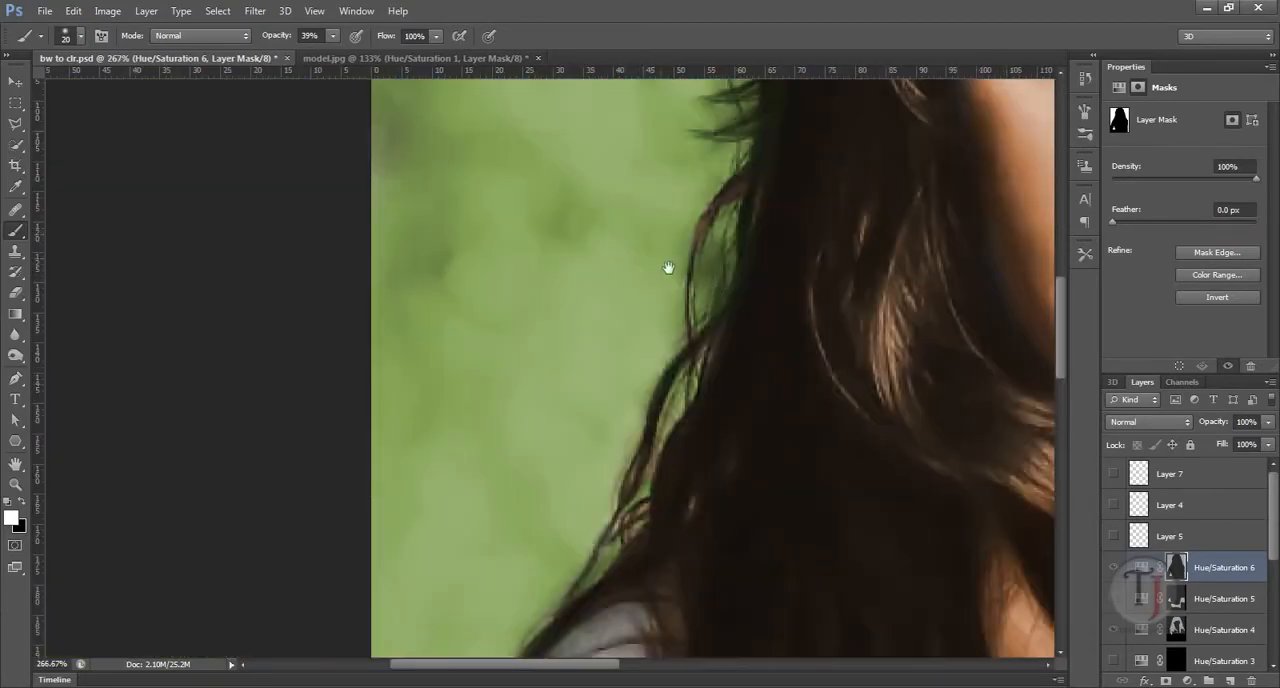
pyautogui.moveTo(668, 268); pyautogui.dragTo(591, 426)
pyautogui.moveTo(706, 320); pyautogui.dragTo(673, 335)
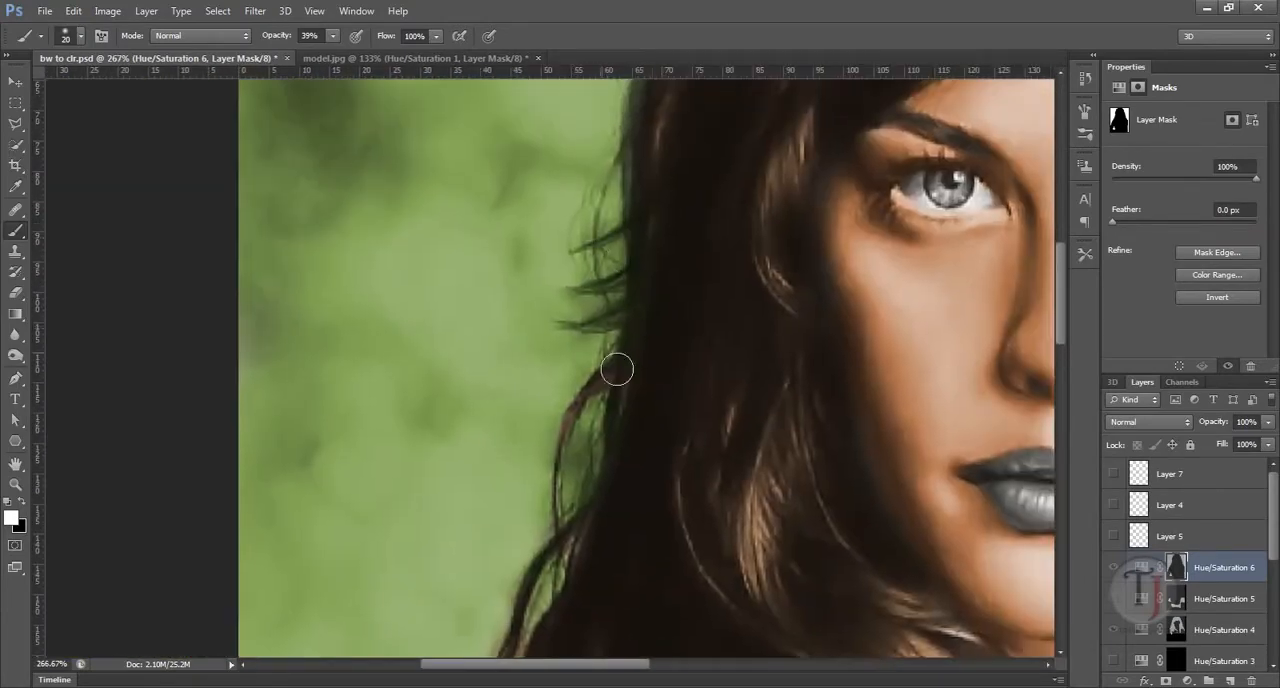
pyautogui.click(330, 36)
pyautogui.moveTo(338, 51); pyautogui.dragTo(355, 53)
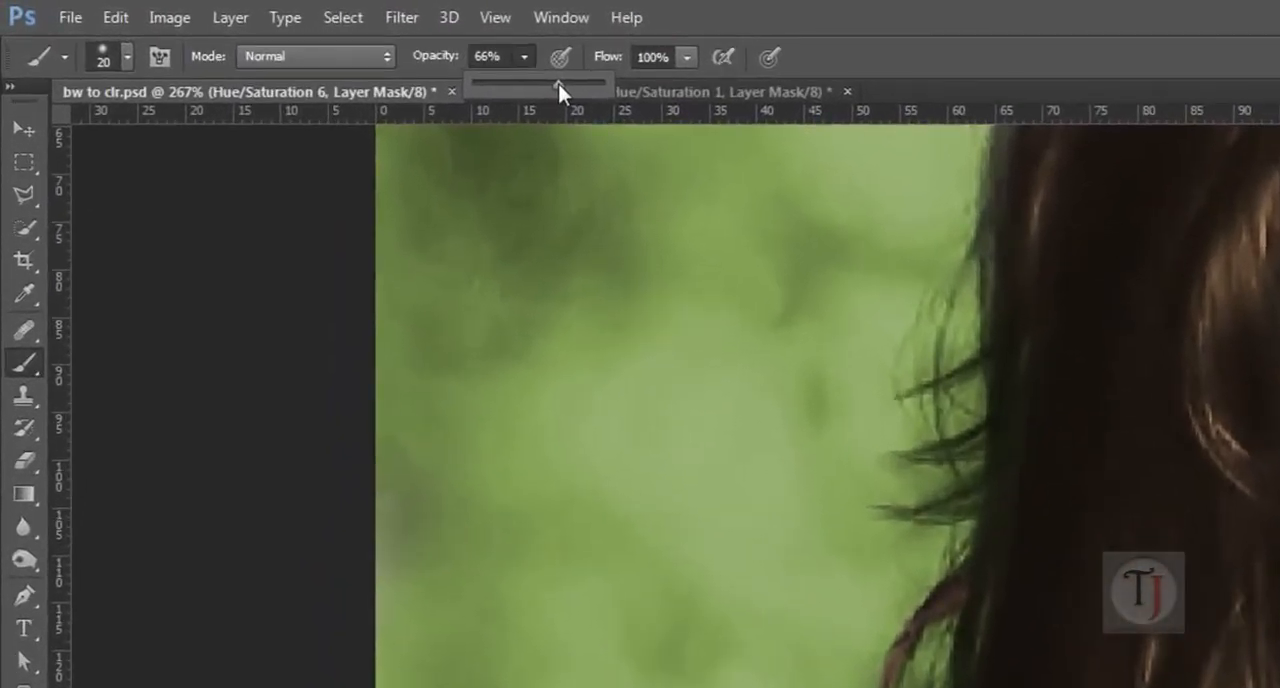
pyautogui.moveTo(1009, 403)
pyautogui.mouseDown()
pyautogui.moveTo(970, 639)
pyautogui.moveTo(539, 576)
pyautogui.moveTo(539, 329)
pyautogui.mouseUp()
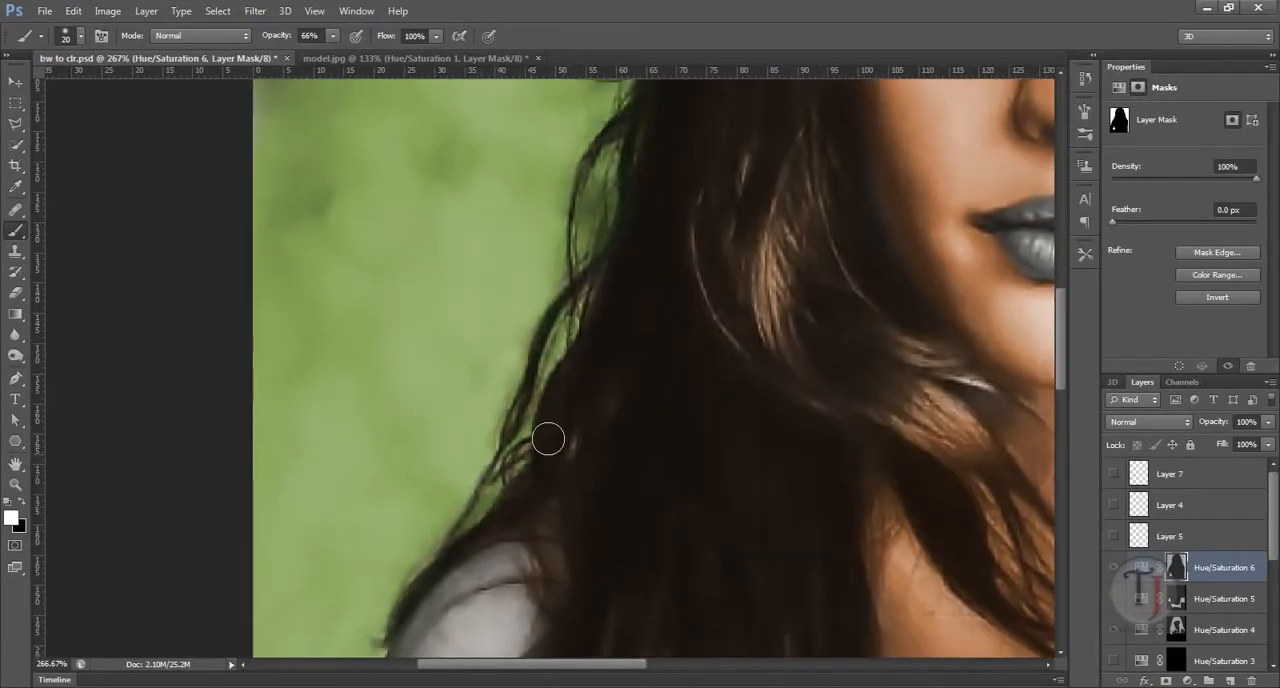
pyautogui.moveTo(747, 279); pyautogui.dragTo(497, 345)
# Step: Extend the green background coloring on the Hue/Saturation 6 mask along the hair edges on the other side, and check both shoulders
pyautogui.moveTo(905, 350)
pyautogui.mouseDown()
pyautogui.moveTo(654, 420)
pyautogui.moveTo(487, 408)
pyautogui.mouseUp()
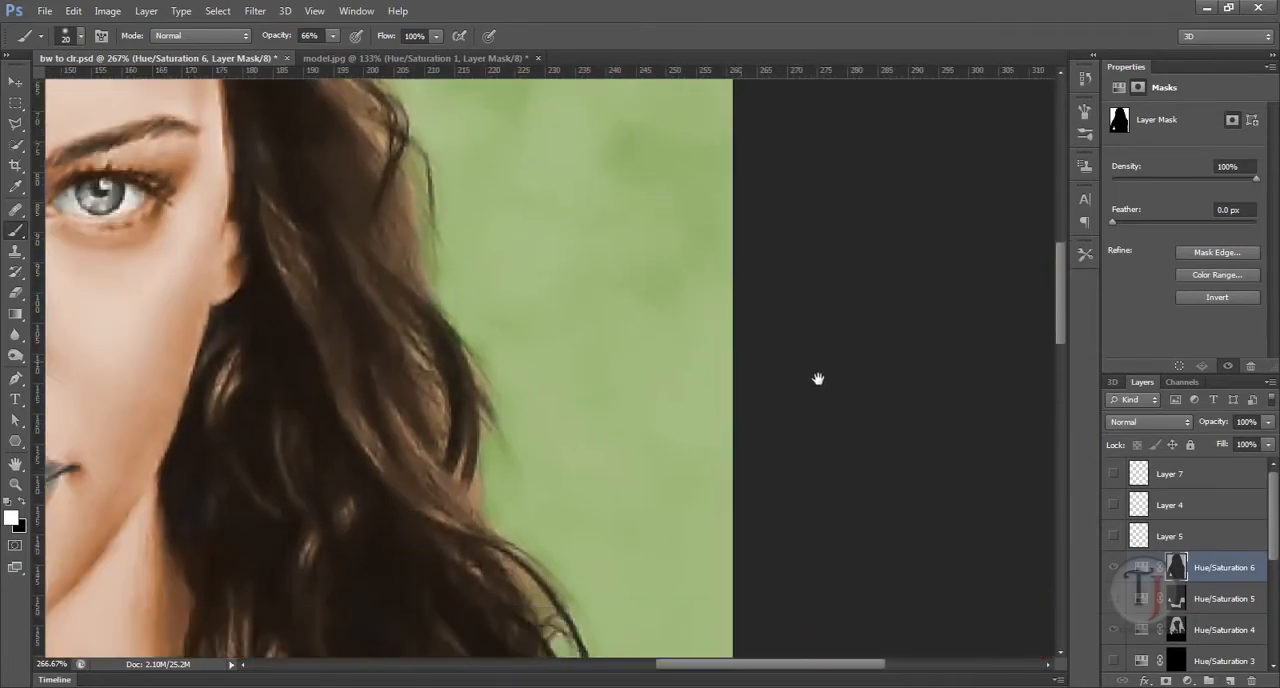
pyautogui.moveTo(817, 377); pyautogui.dragTo(809, 594)
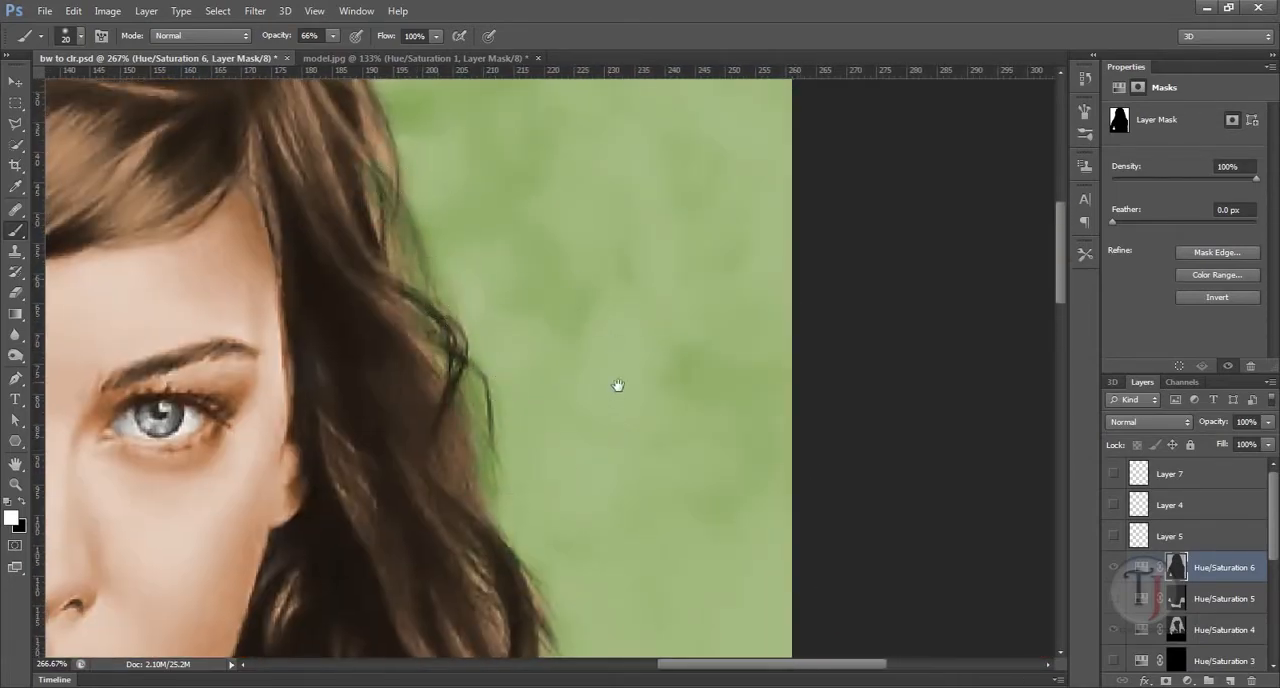
pyautogui.moveTo(641, 358); pyautogui.dragTo(574, 323)
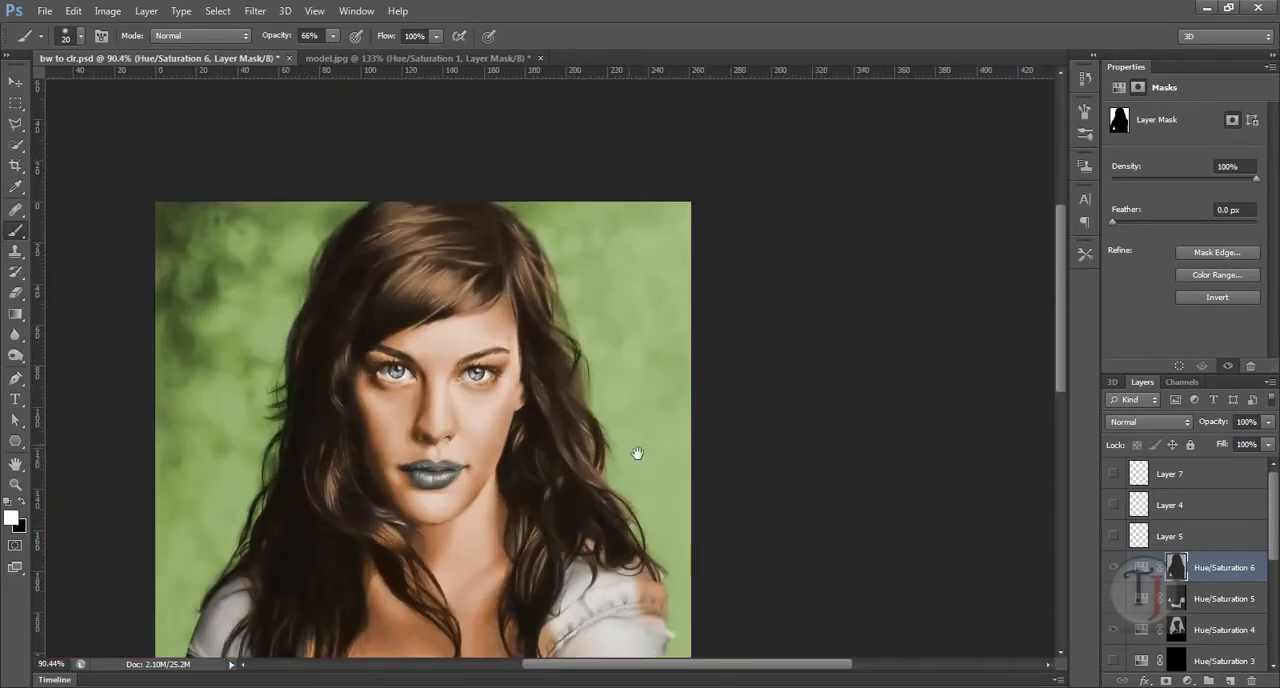
pyautogui.moveTo(637, 453)
pyautogui.mouseDown()
pyautogui.moveTo(617, 341)
pyautogui.moveTo(615, 382)
pyautogui.mouseUp()
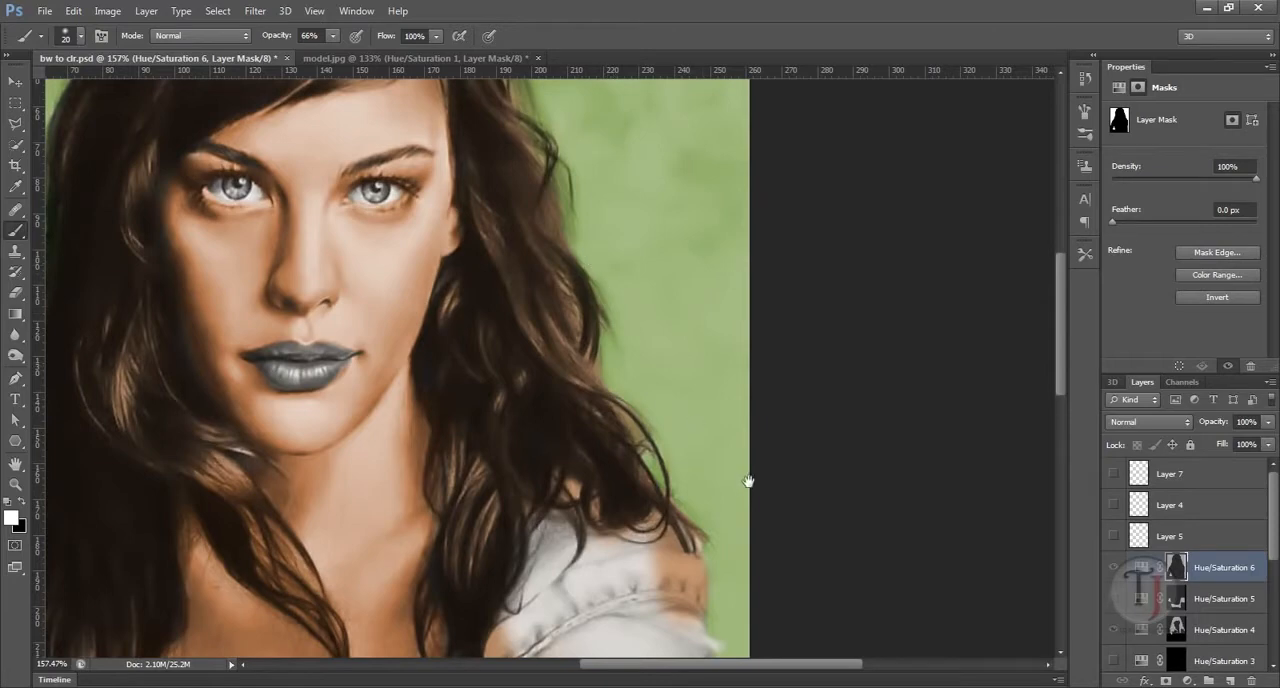
pyautogui.moveTo(748, 485)
pyautogui.mouseDown()
pyautogui.moveTo(728, 371)
pyautogui.moveTo(744, 403)
pyautogui.moveTo(812, 403)
pyautogui.mouseUp()
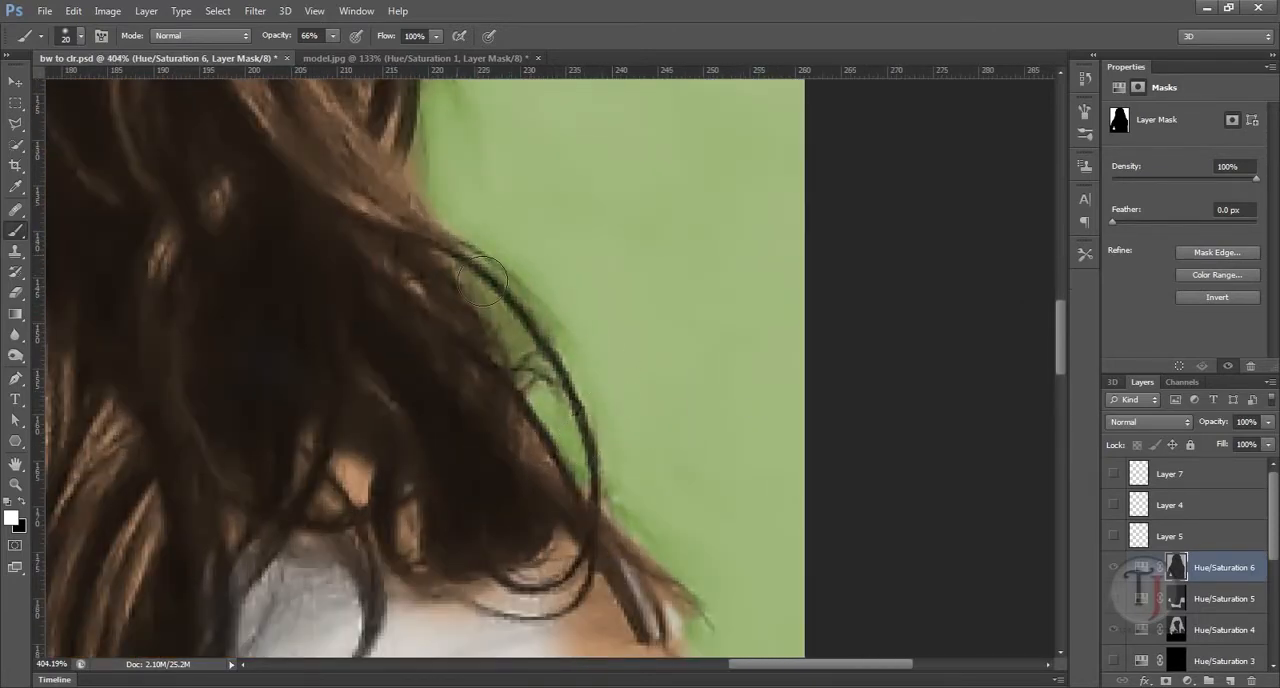
pyautogui.moveTo(708, 406); pyautogui.dragTo(596, 322)
pyautogui.moveTo(434, 351); pyautogui.dragTo(543, 426)
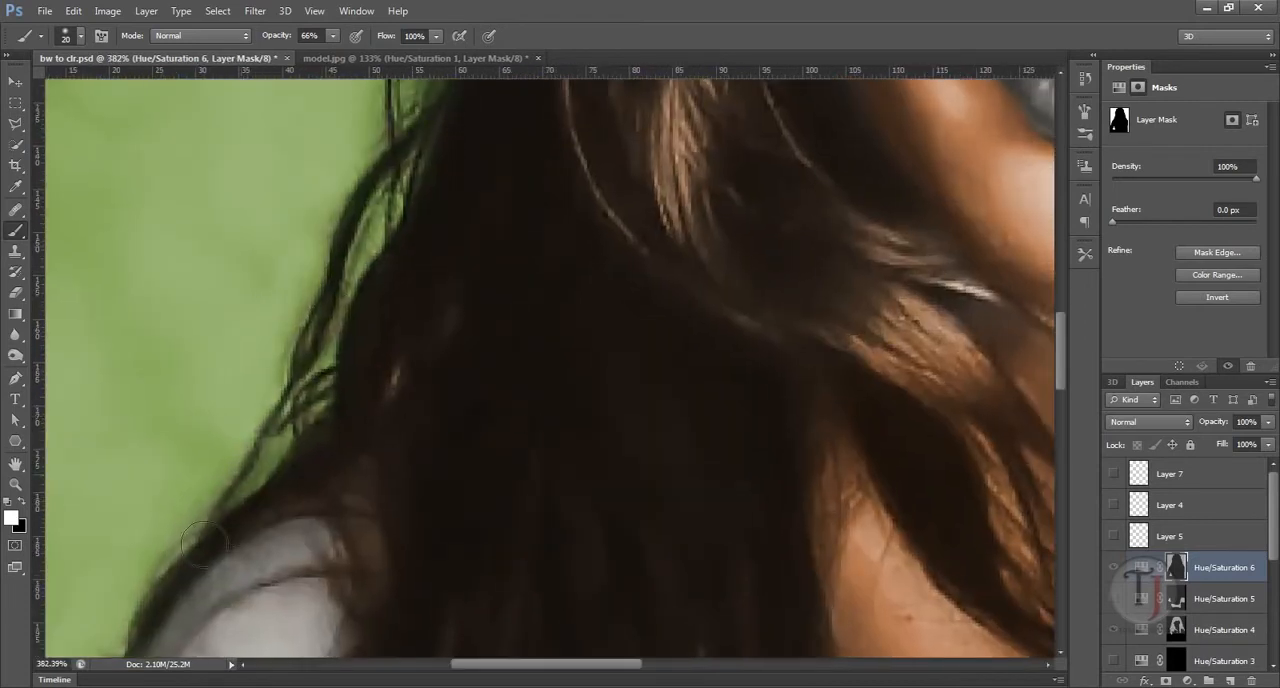
pyautogui.moveTo(566, 348); pyautogui.dragTo(425, 335)
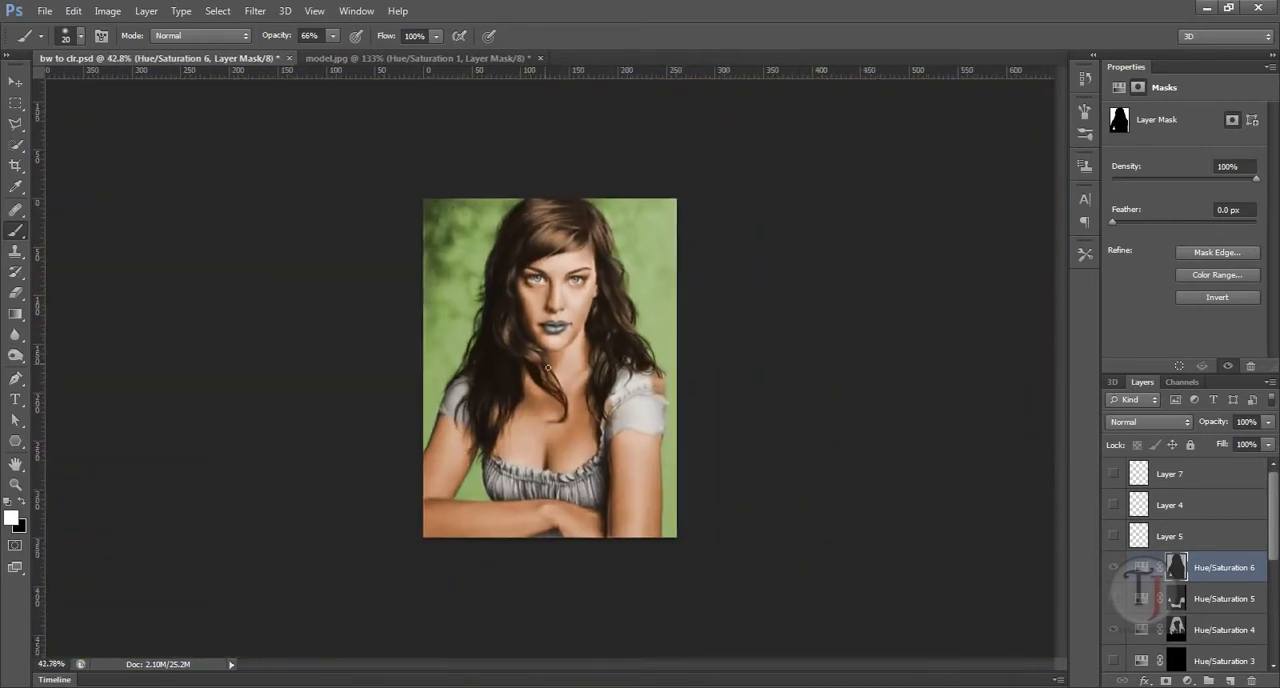
# Step: Show the remaining Hue/Saturation layers for the shirt, lips and eyes, along with Layer 5, Layer 4 and Layer 7
pyautogui.moveTo(1272, 541); pyautogui.dragTo(1277, 569)
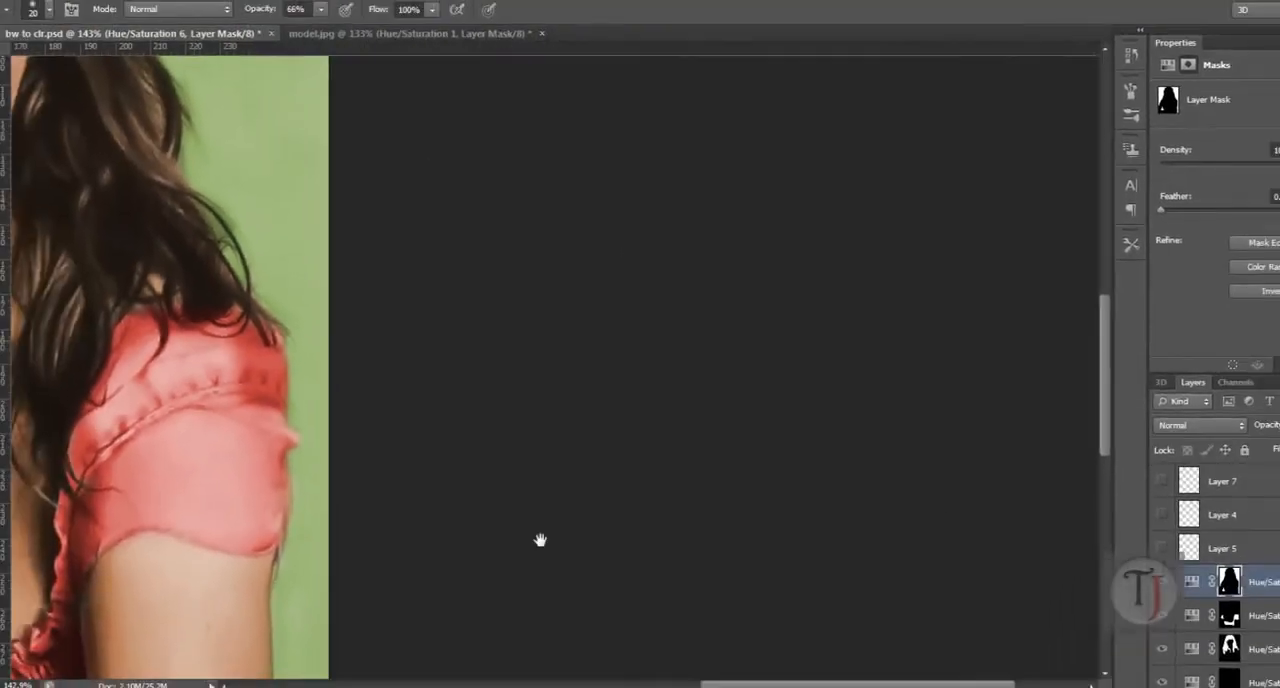
pyautogui.moveTo(540, 540); pyautogui.dragTo(806, 687)
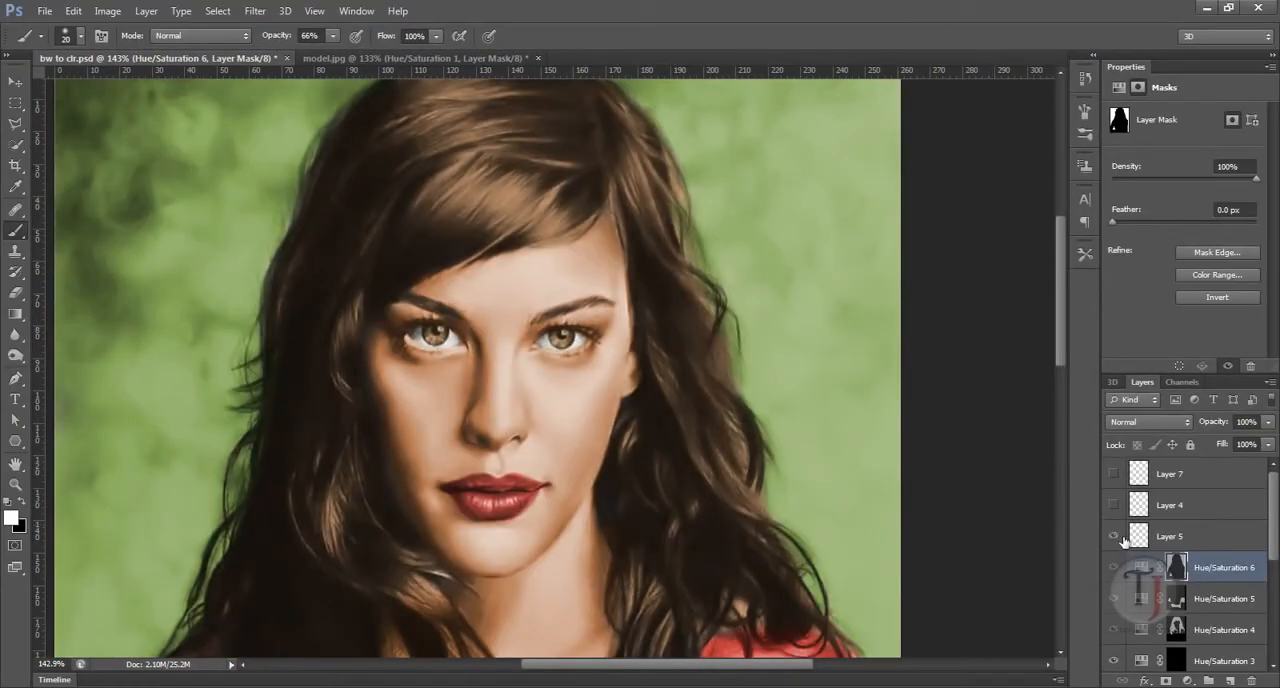
pyautogui.click(1117, 505)
pyautogui.click(1121, 507)
pyautogui.click(1121, 507)
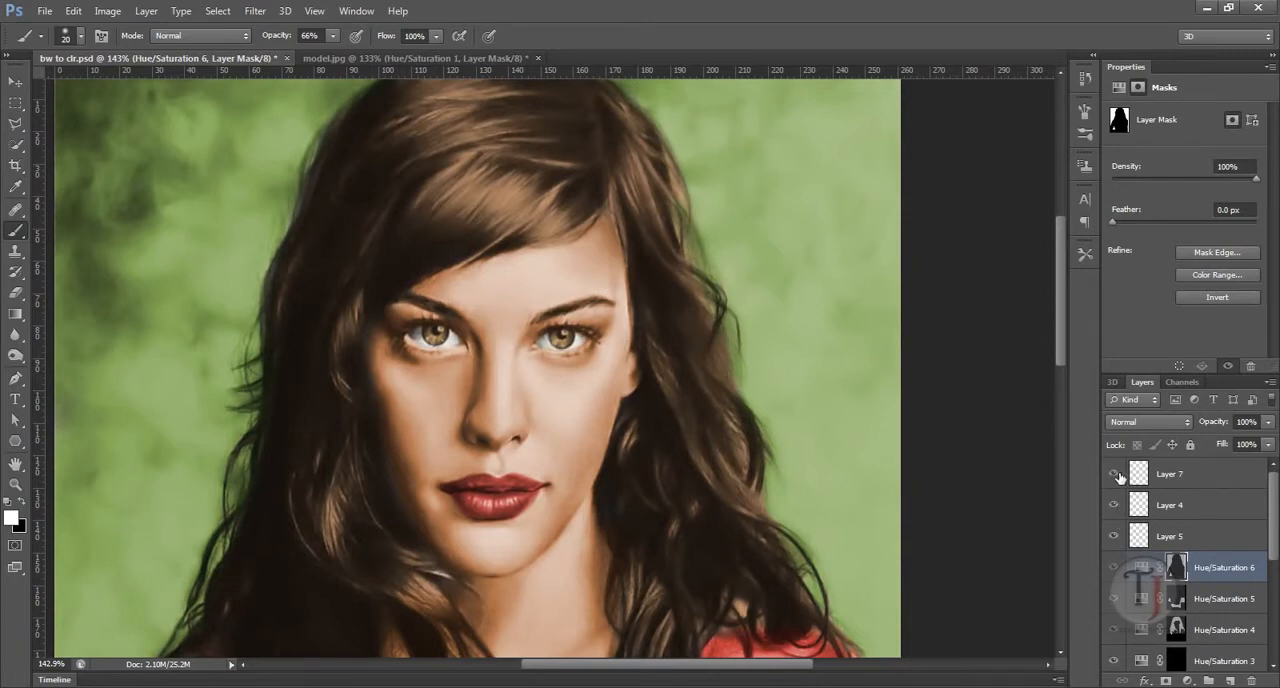
# Step: Select Layer 7, raise its opacity to 100%, and hide it to examine the nostril shading up close
pyautogui.click(1185, 481)
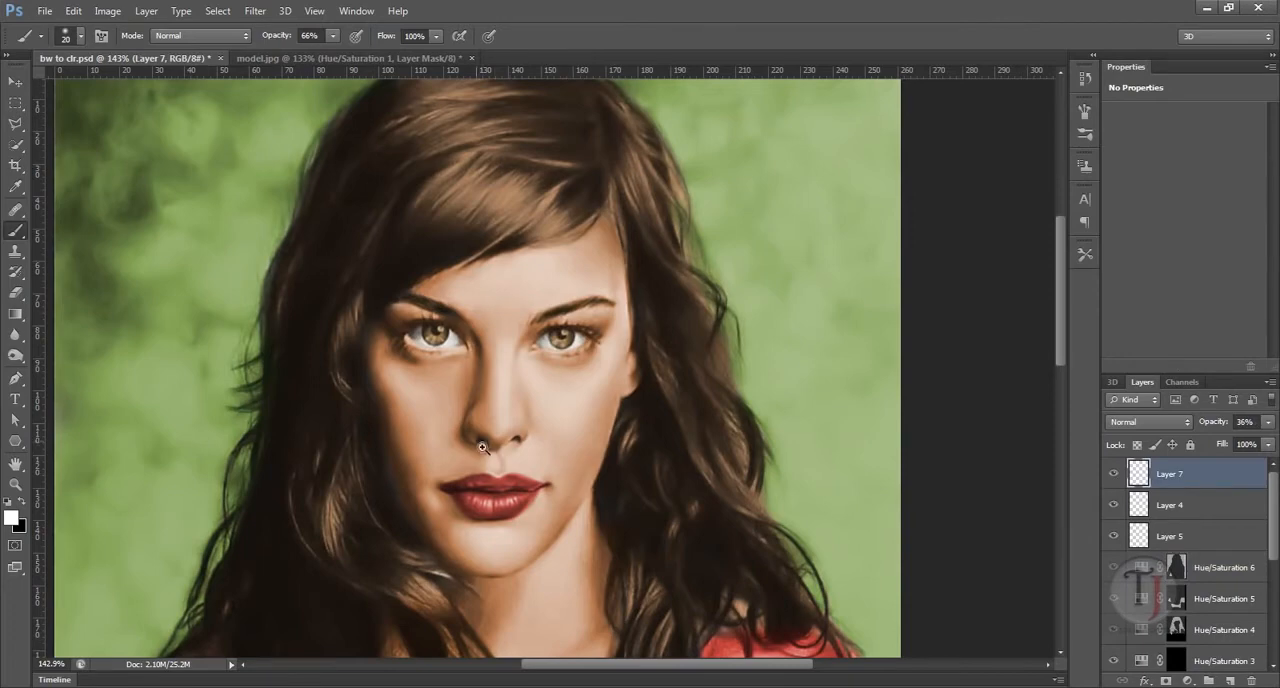
pyautogui.scroll(3, 486, 448)
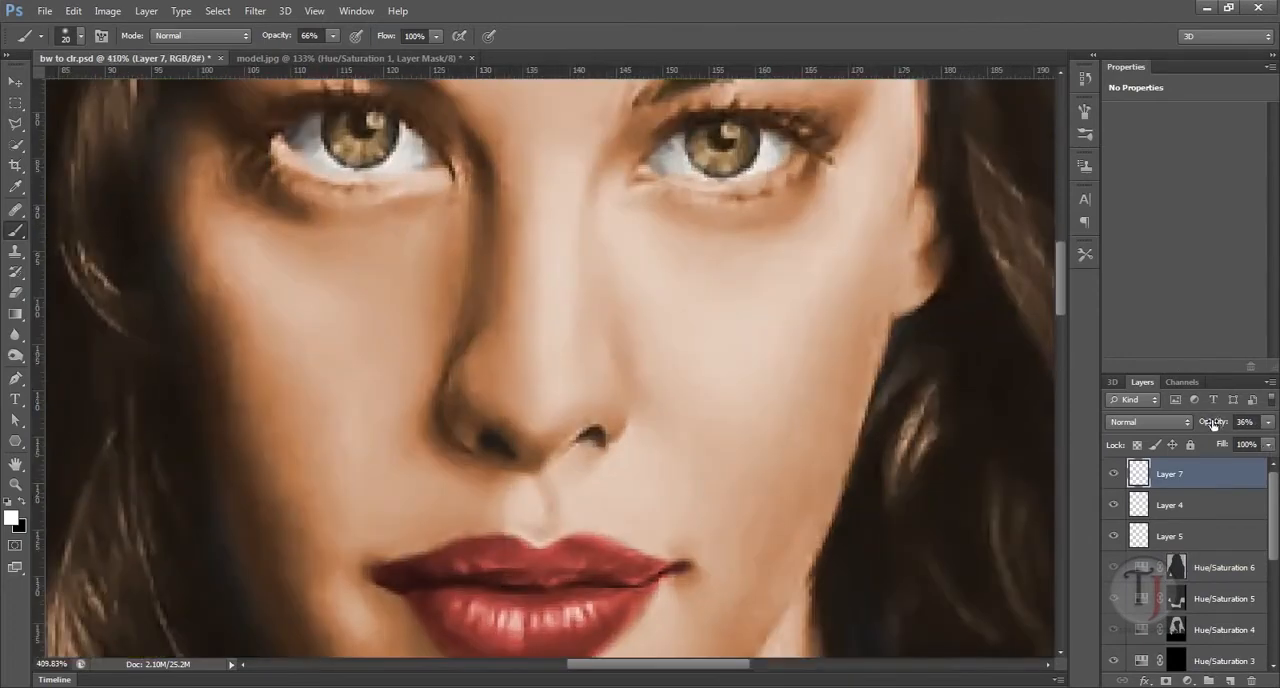
pyautogui.moveTo(1212, 423); pyautogui.dragTo(1277, 432)
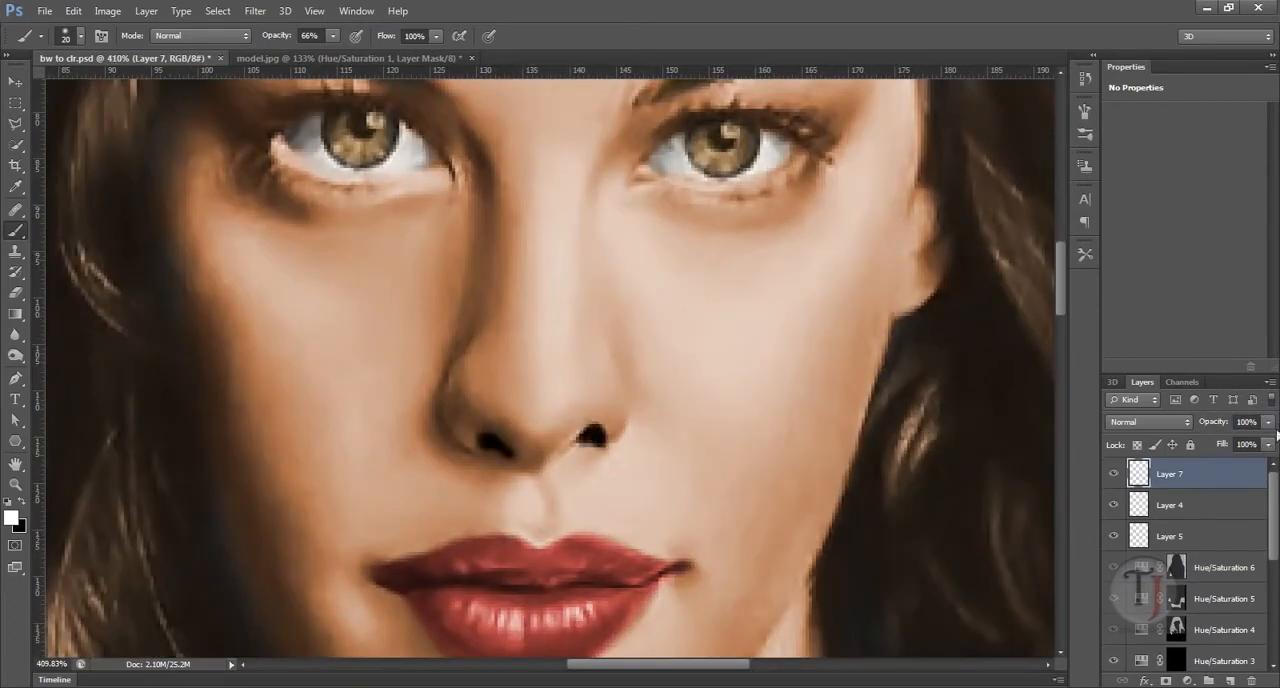
pyautogui.click(1115, 477)
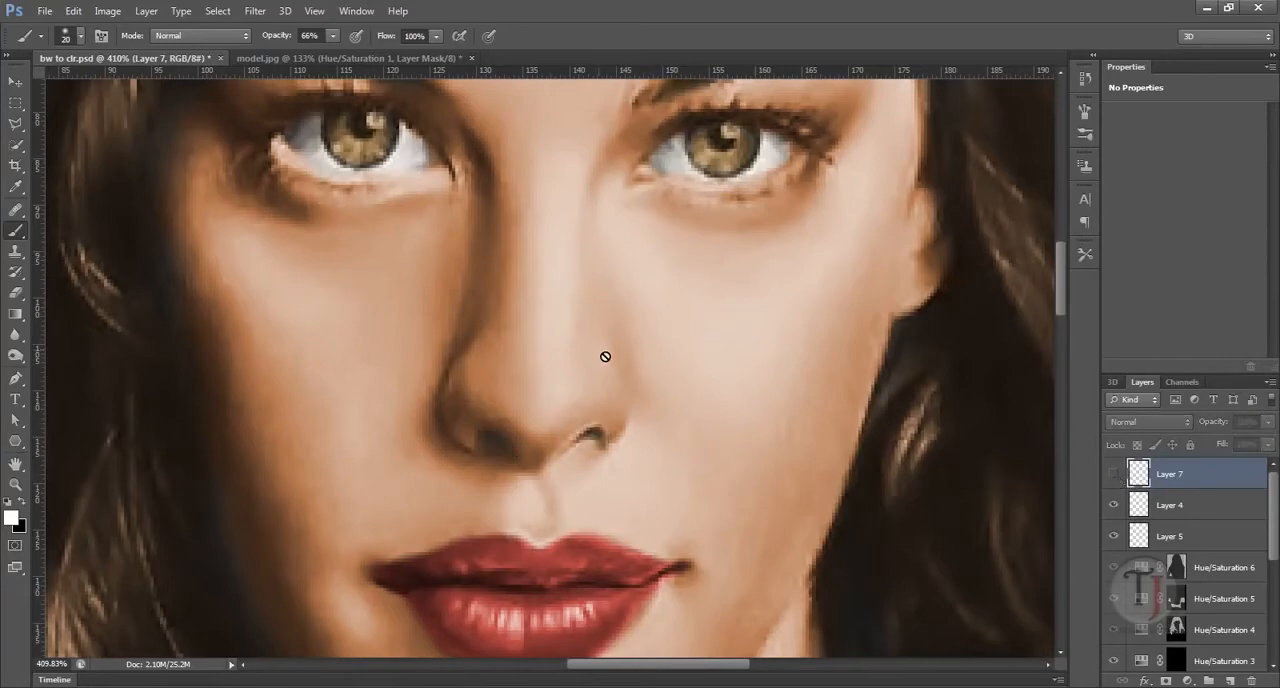
pyautogui.scroll(-4, 671, 428)
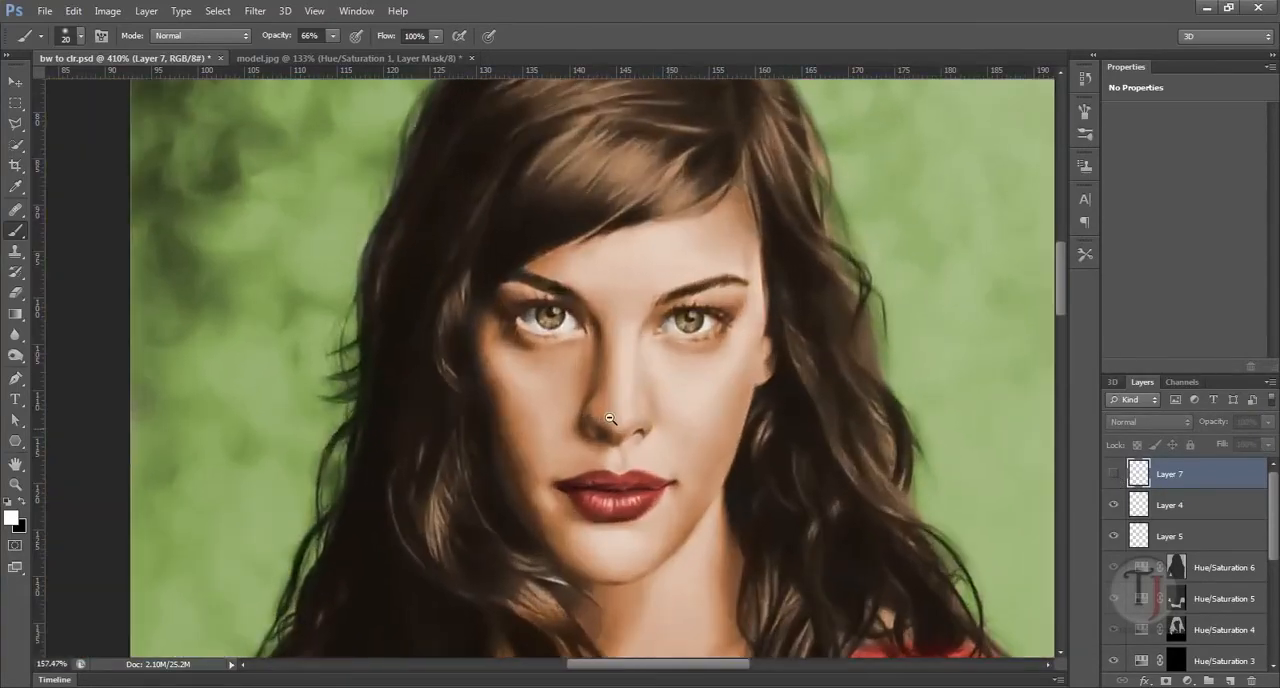
pyautogui.scroll(3, 658, 481)
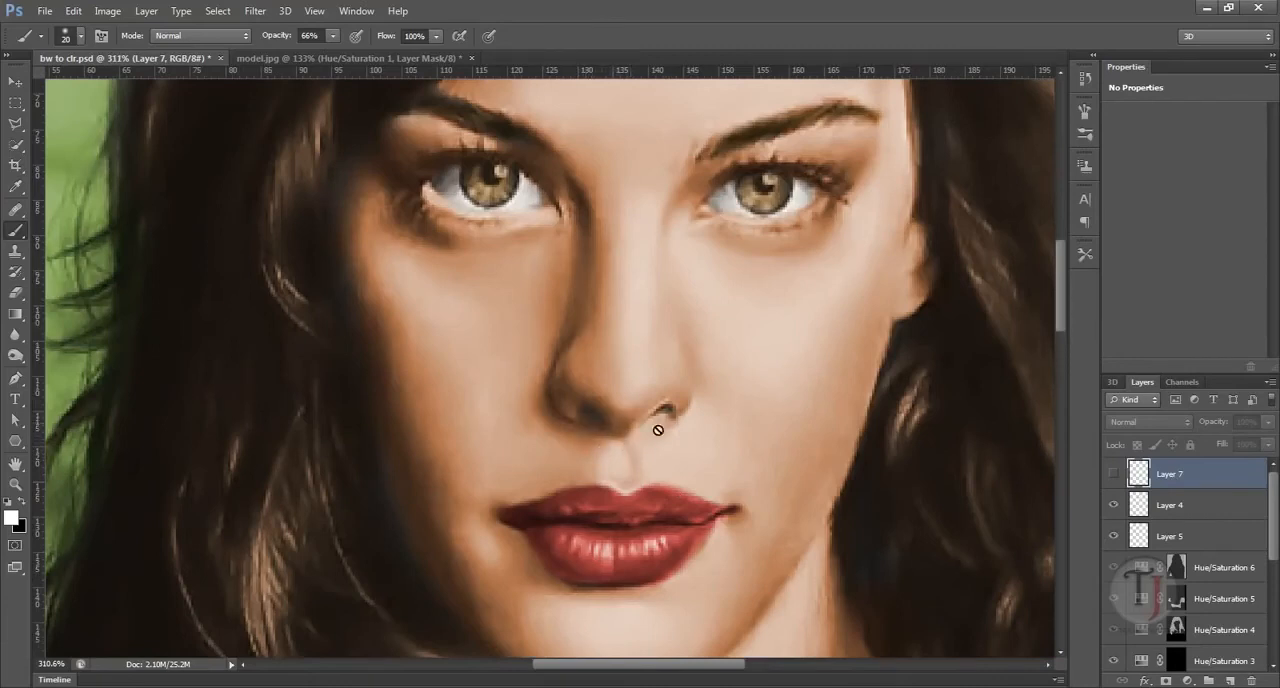
# Step: Show Layer 7 again and set its opacity to 59% to soften the nostril shading
pyautogui.click(1124, 477)
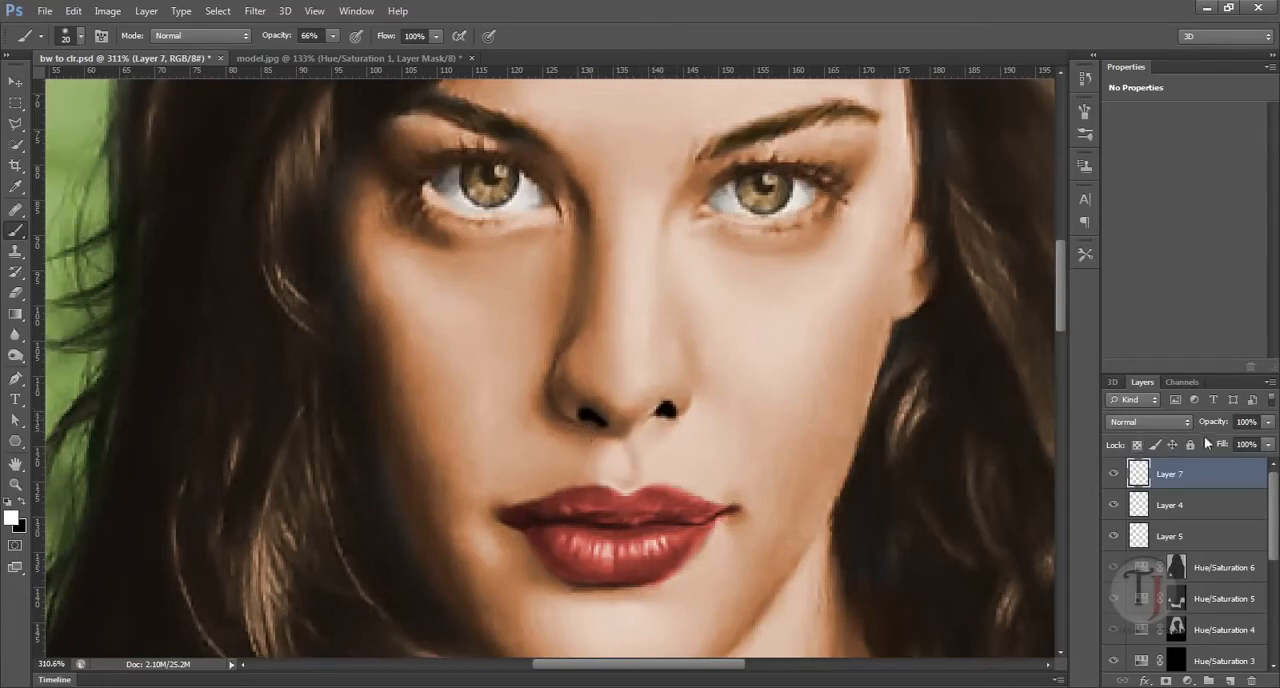
pyautogui.moveTo(1232, 425); pyautogui.dragTo(1194, 434)
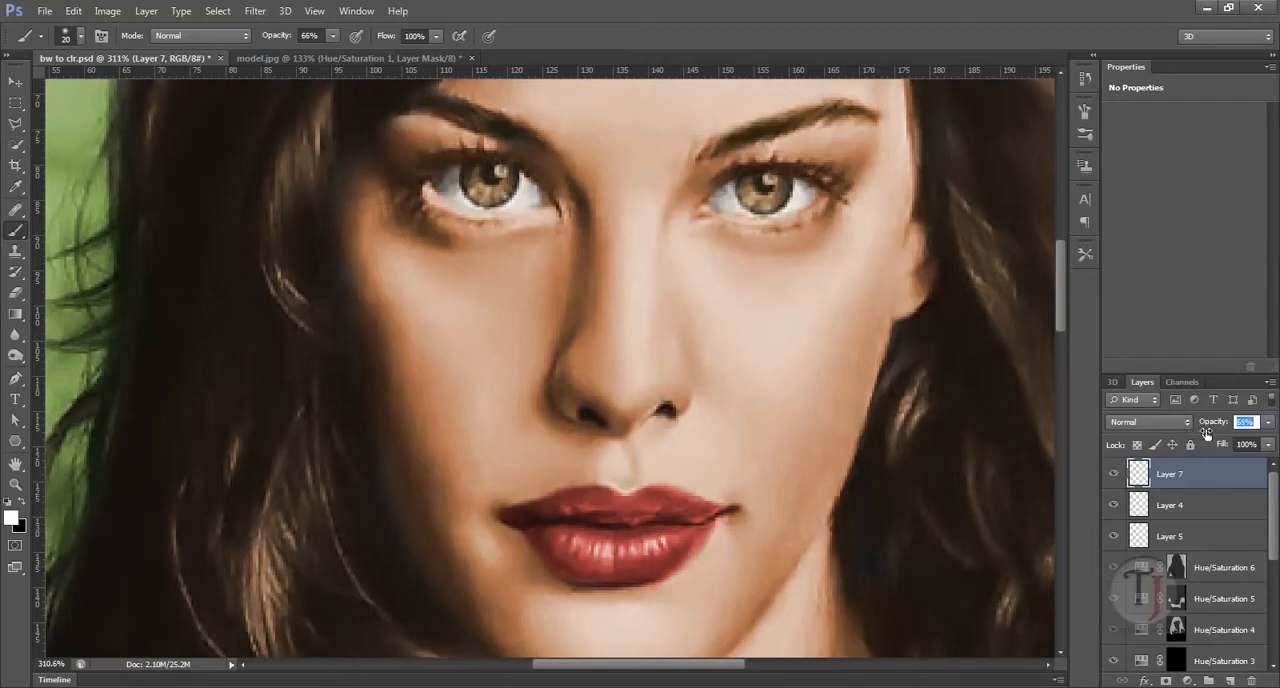
pyautogui.moveTo(1213, 431); pyautogui.dragTo(1205, 431)
# Step: Compare the nostrils with Layer 7 hidden and shown, and review the whole colorized portrait
pyautogui.click(1119, 477)
pyautogui.click(1119, 477)
pyautogui.click(1119, 477)
pyautogui.click(1119, 477)
pyautogui.moveTo(843, 510); pyautogui.dragTo(765, 482)
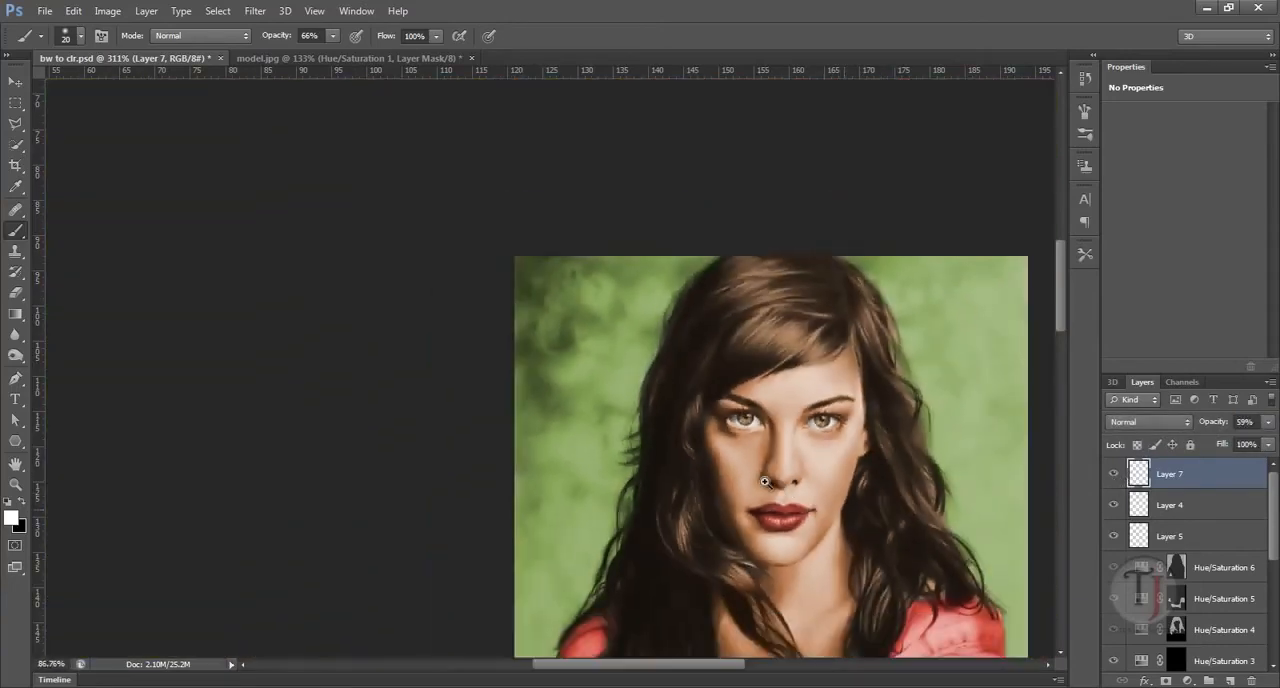
pyautogui.moveTo(786, 571); pyautogui.dragTo(497, 265)
pyautogui.moveTo(658, 425); pyautogui.dragTo(630, 416)
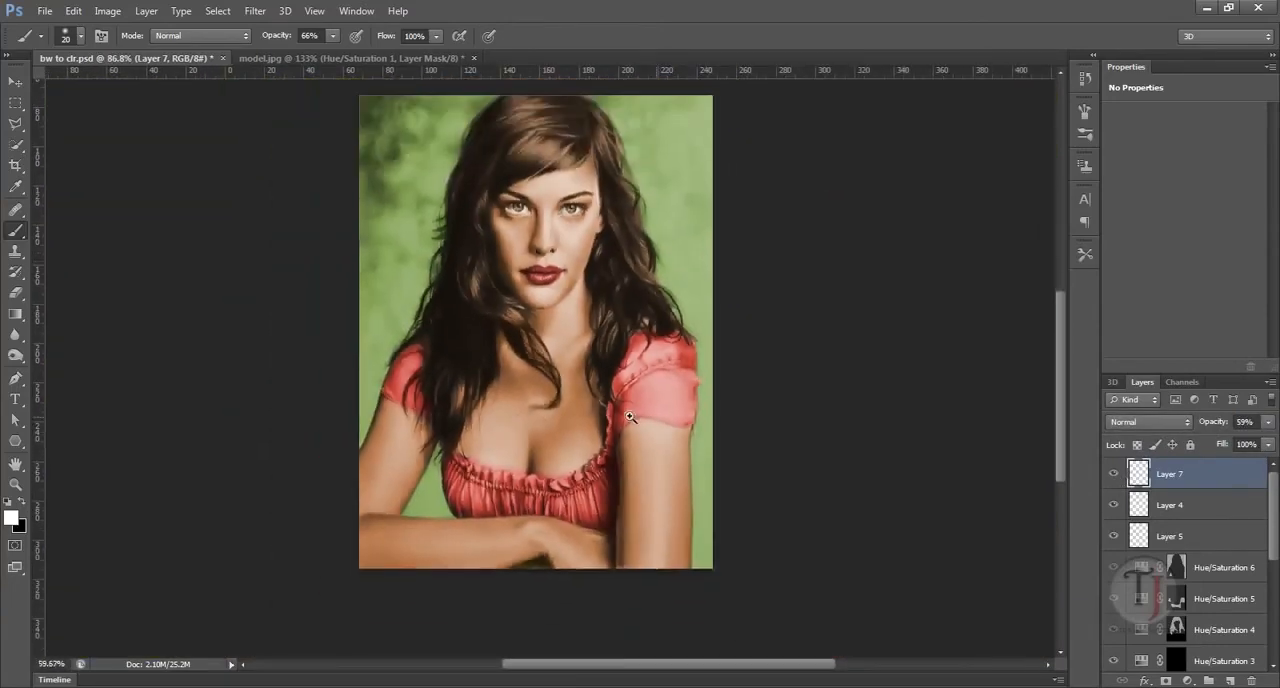